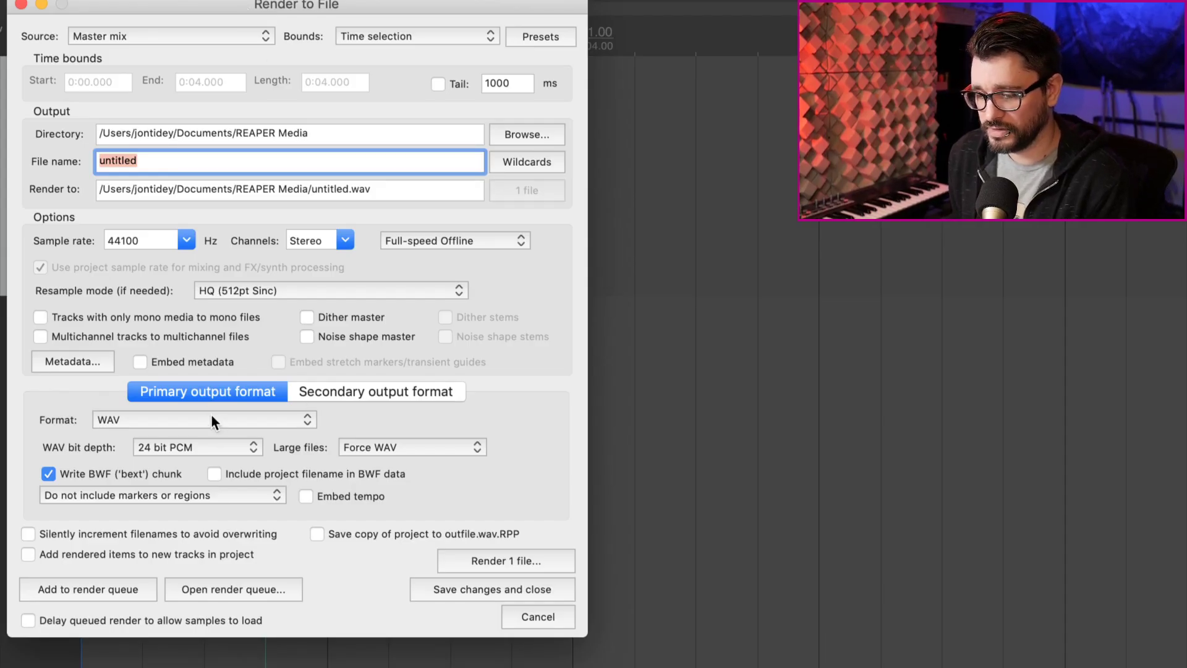
# - Add an MP3 (LAME, 192 kbps CBR) secondary output alongside the primary WAV render format
pyautogui.click(333, 394)
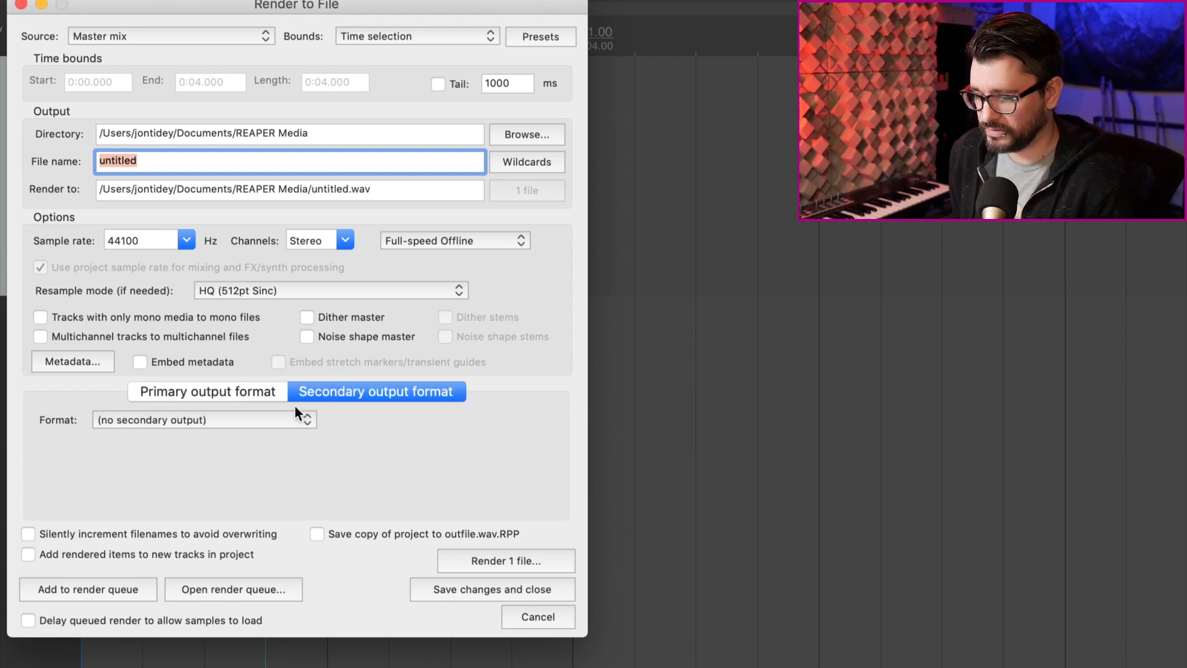
pyautogui.click(266, 419)
pyautogui.click(255, 398)
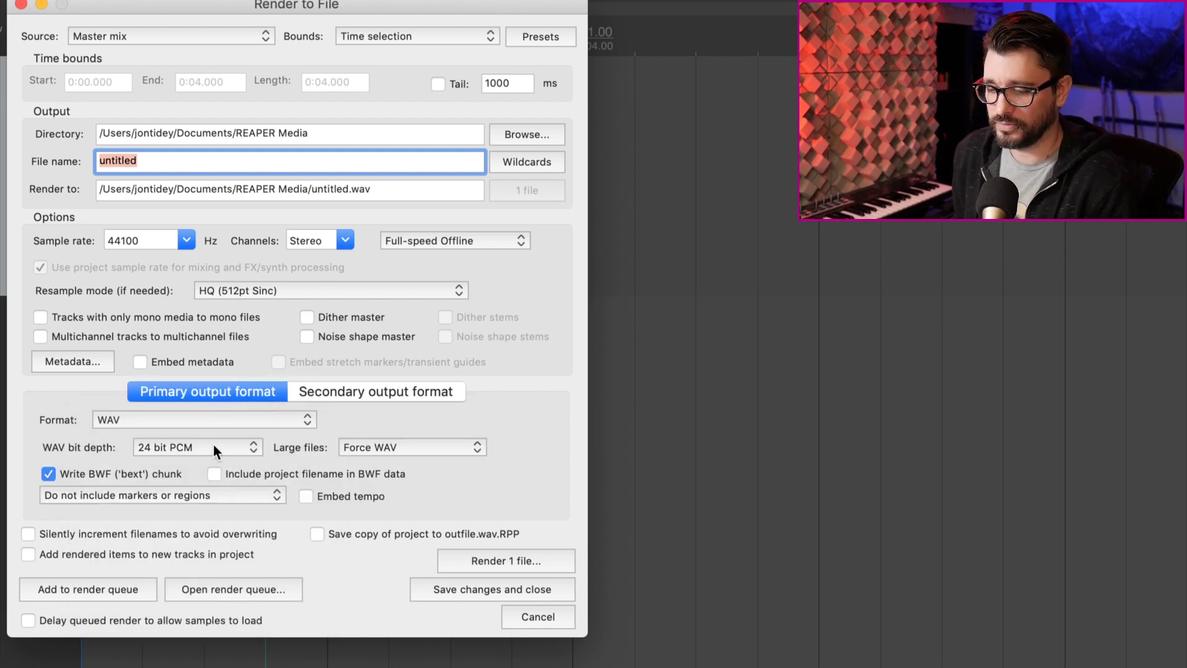
pyautogui.click(338, 392)
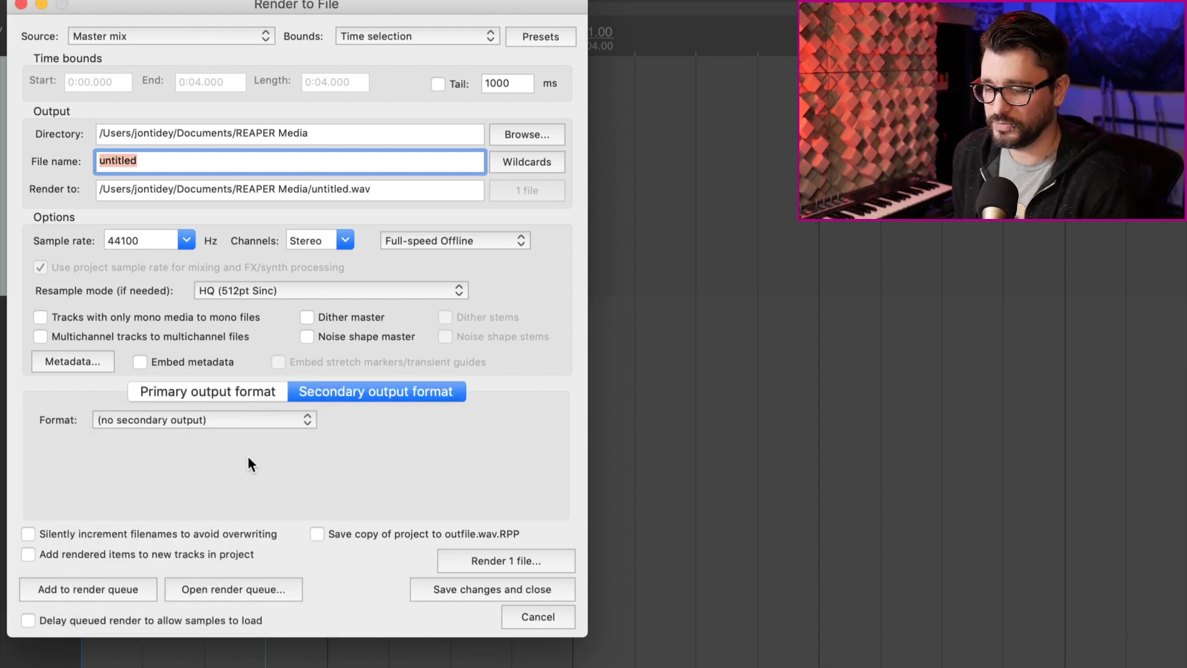
pyautogui.click(188, 417)
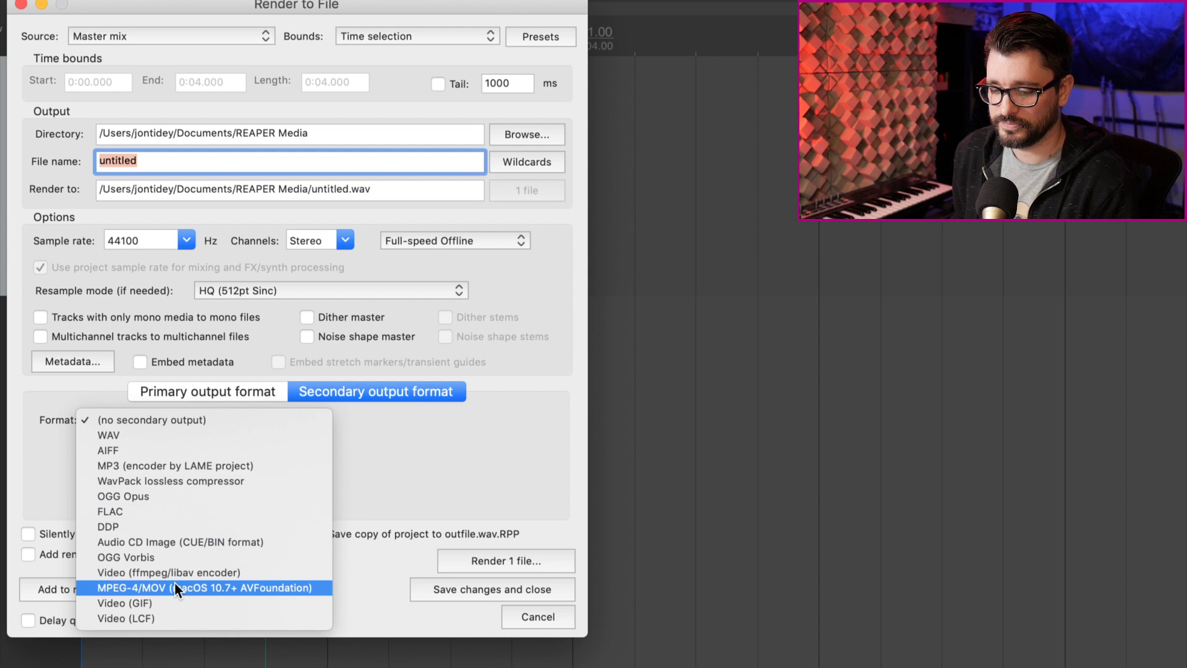
pyautogui.click(171, 459)
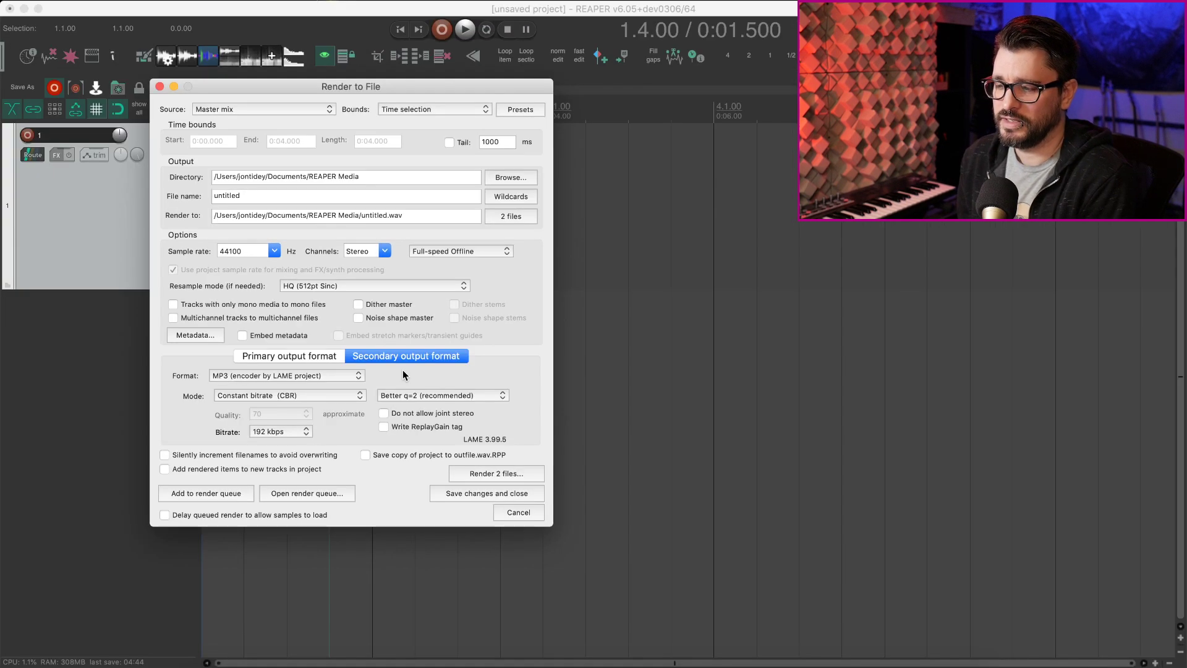
pyautogui.click(100, 0)
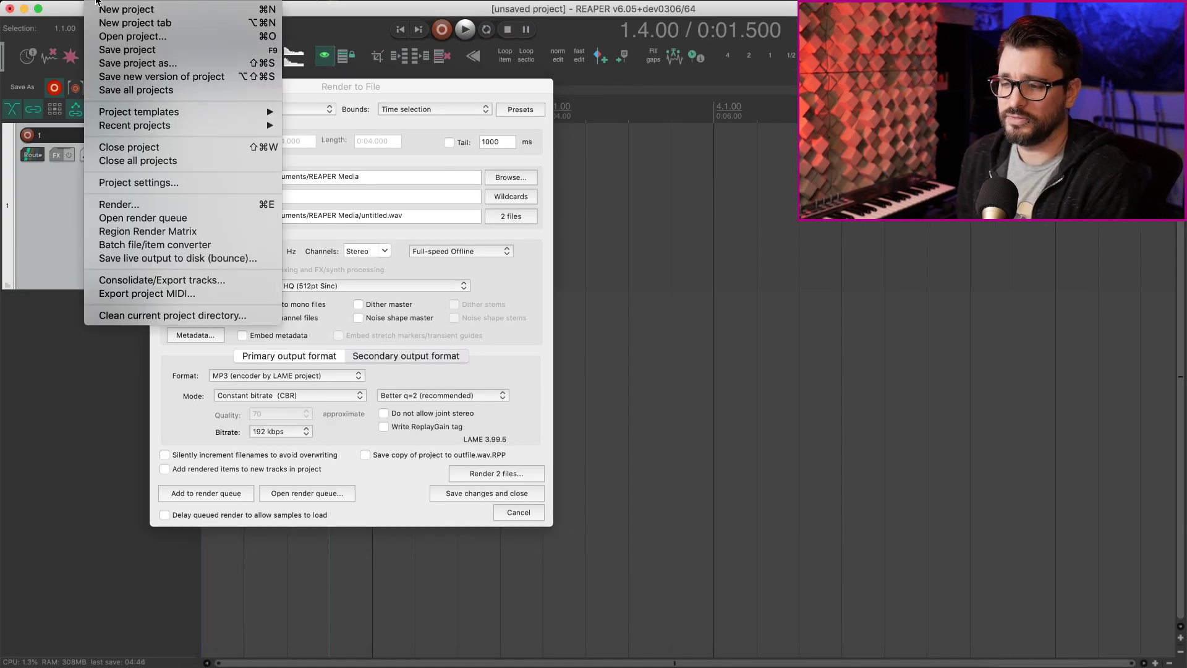
pyautogui.click(142, 246)
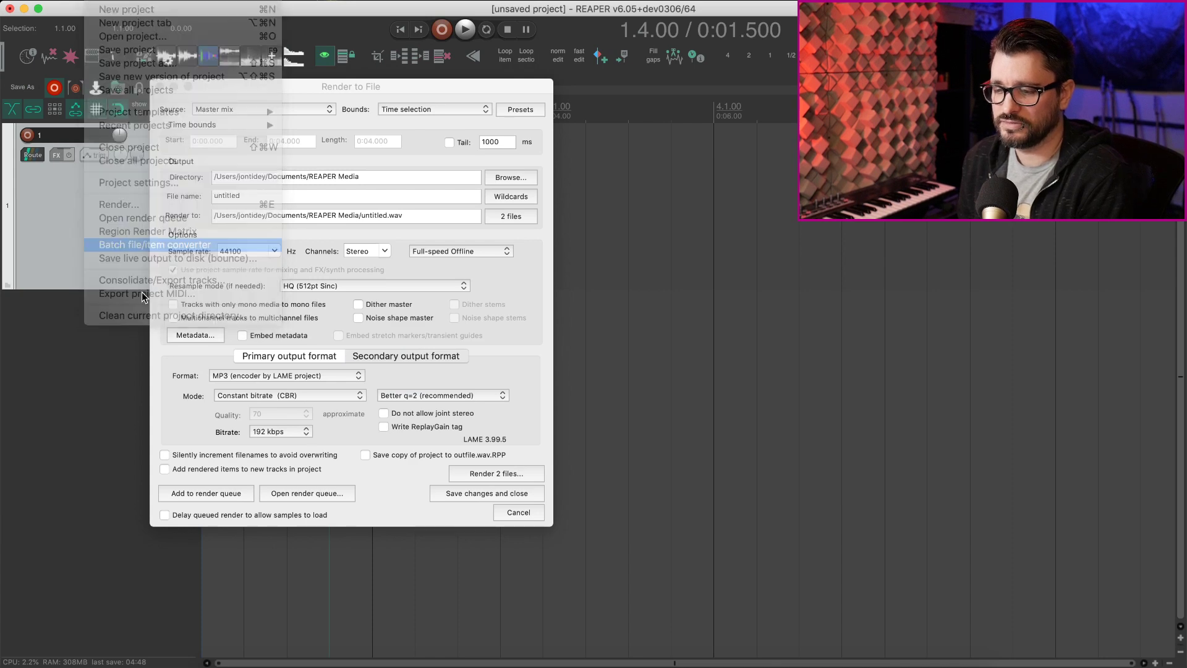
pyautogui.moveTo(179, 62); pyautogui.dragTo(183, 123)
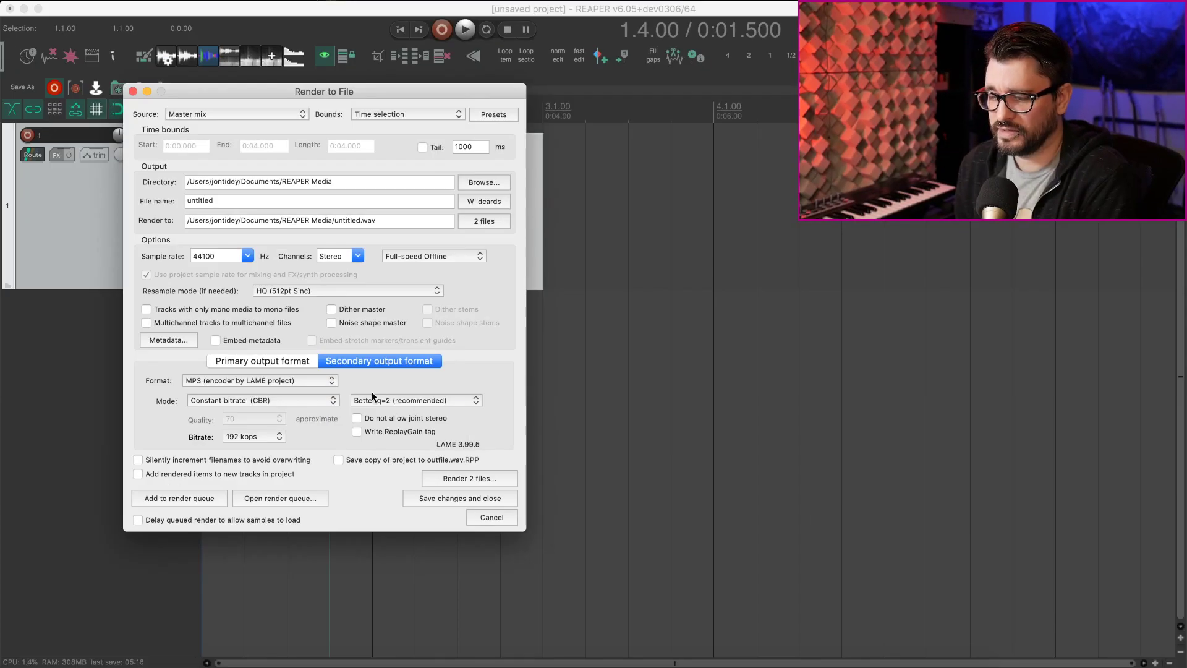
# - Compare primary and secondary formats, then load the 'Mix export - 24 bit' preset and check its secondary output
pyautogui.click(295, 362)
pyautogui.click(399, 360)
pyautogui.click(297, 361)
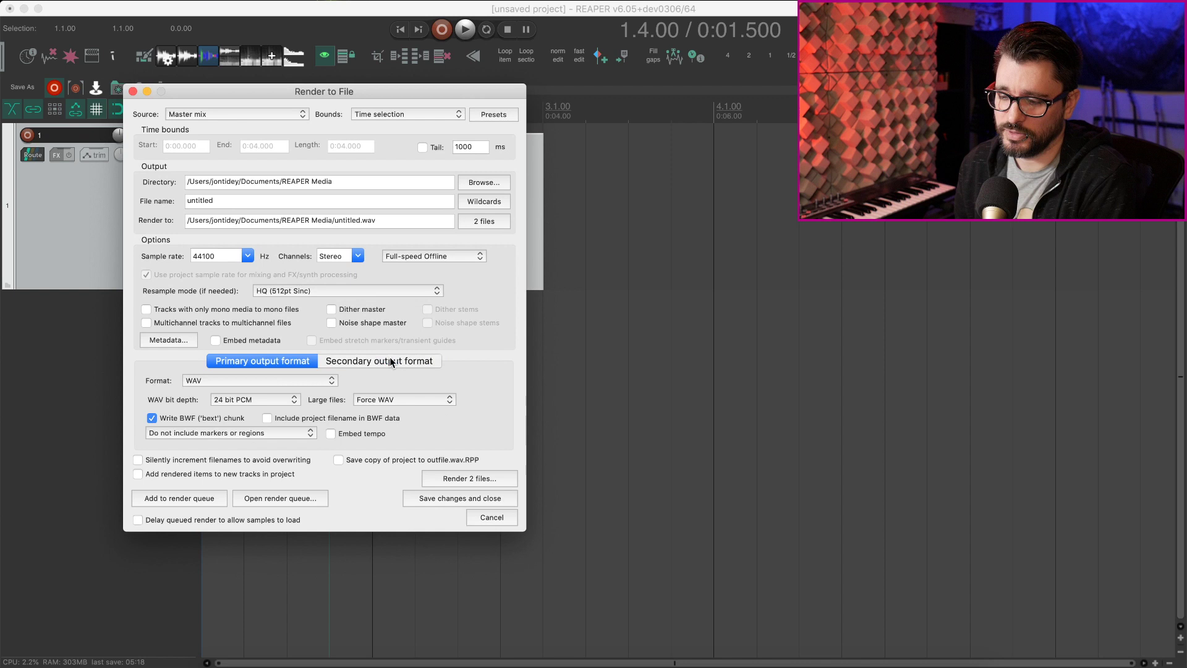
pyautogui.click(390, 359)
pyautogui.click(299, 360)
pyautogui.click(485, 118)
pyautogui.moveTo(558, 171)
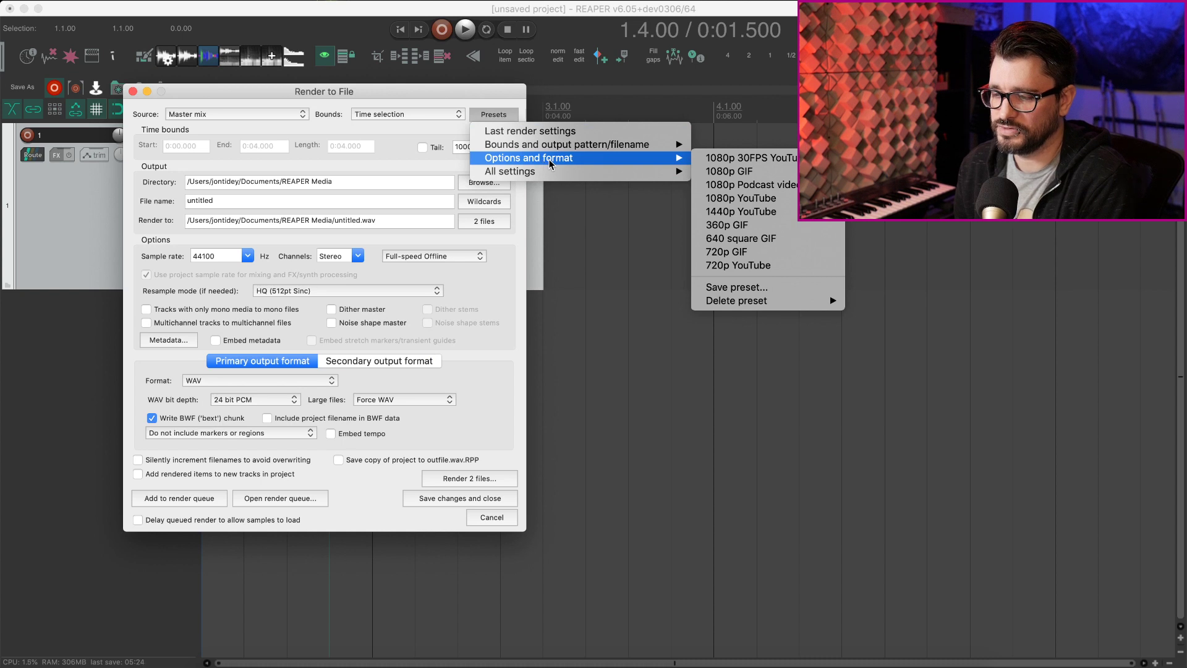
pyautogui.moveTo(510, 172)
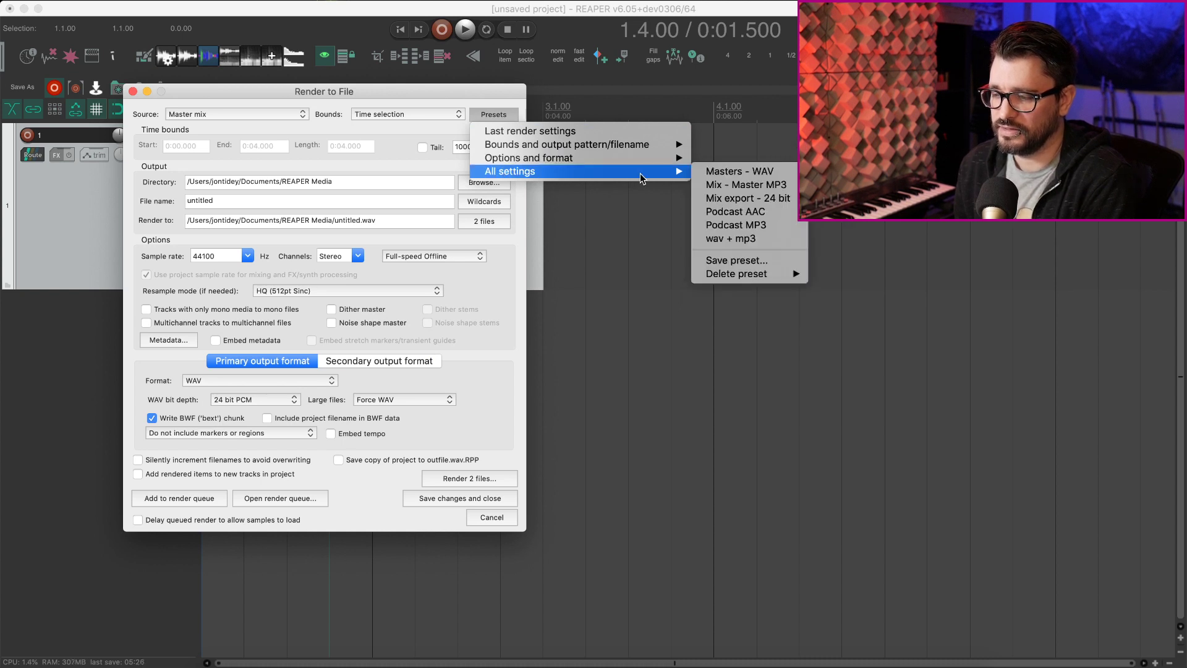
pyautogui.click(729, 238)
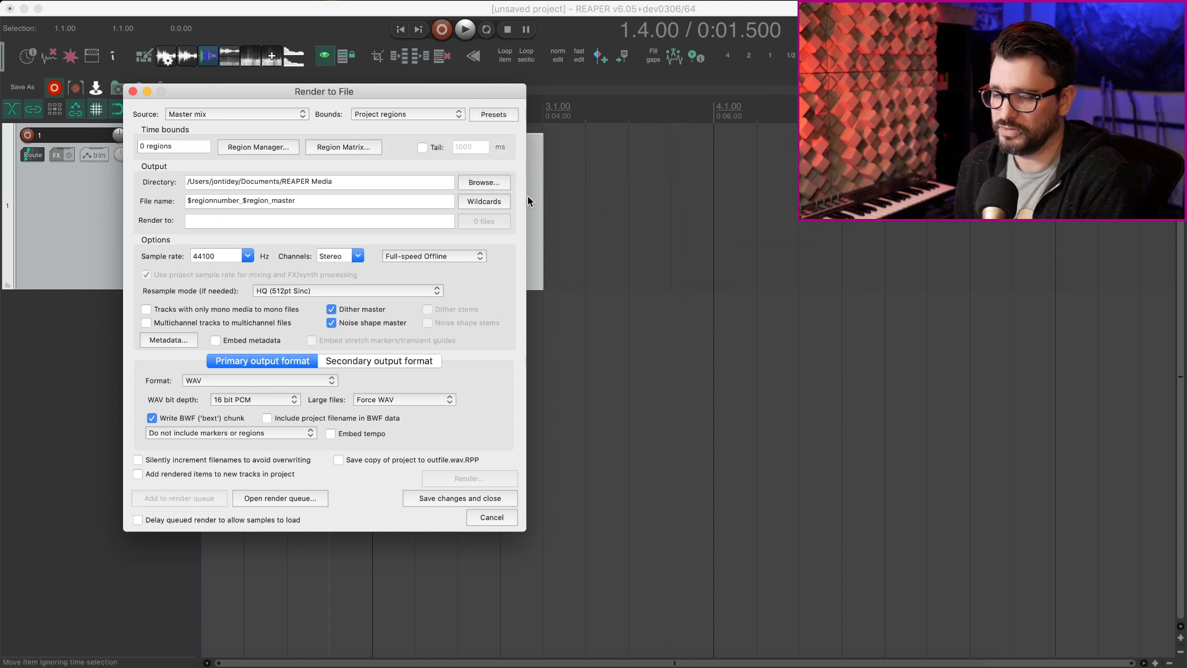
pyautogui.click(497, 118)
pyautogui.moveTo(511, 172)
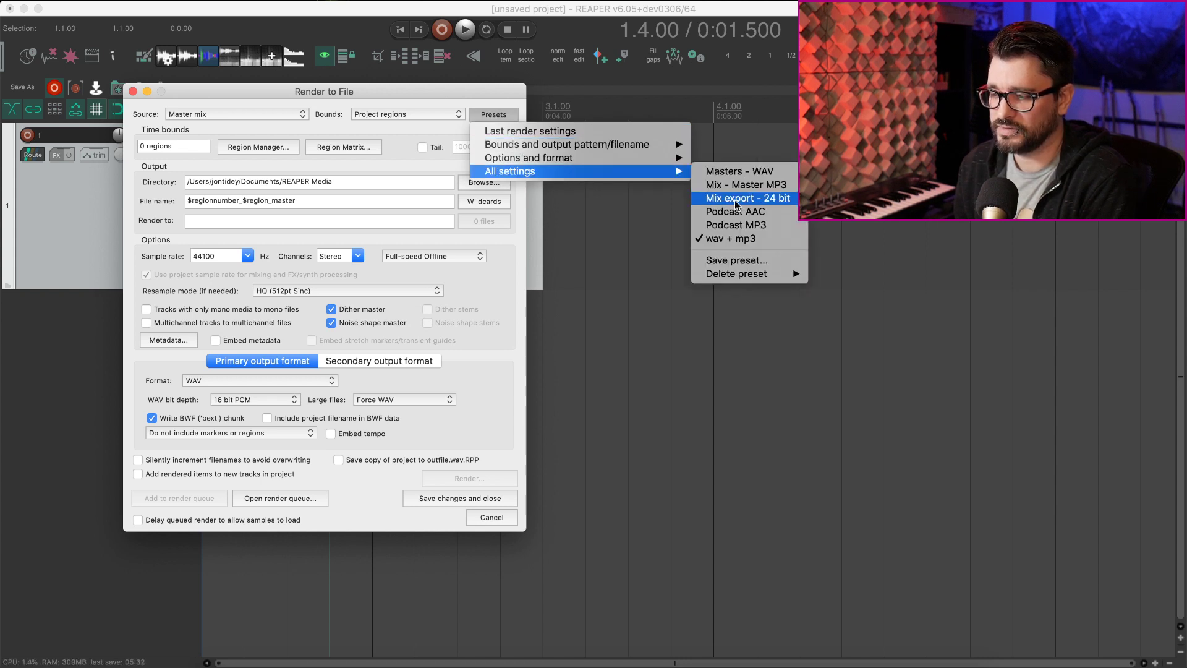
pyautogui.click(738, 198)
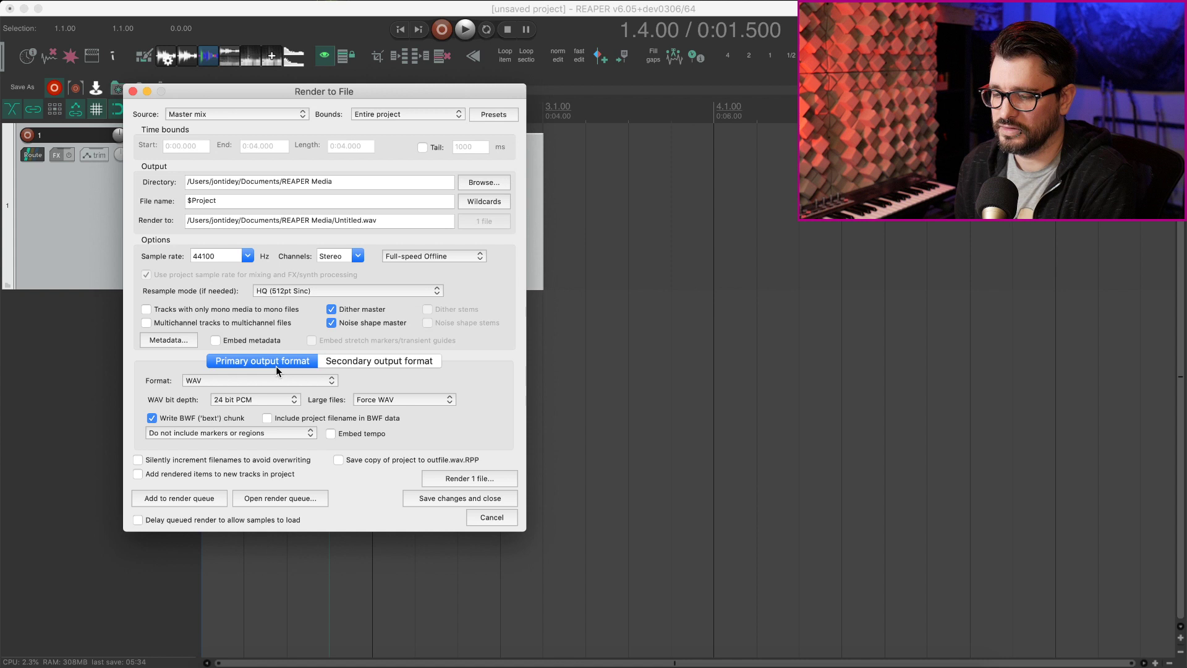
pyautogui.click(366, 360)
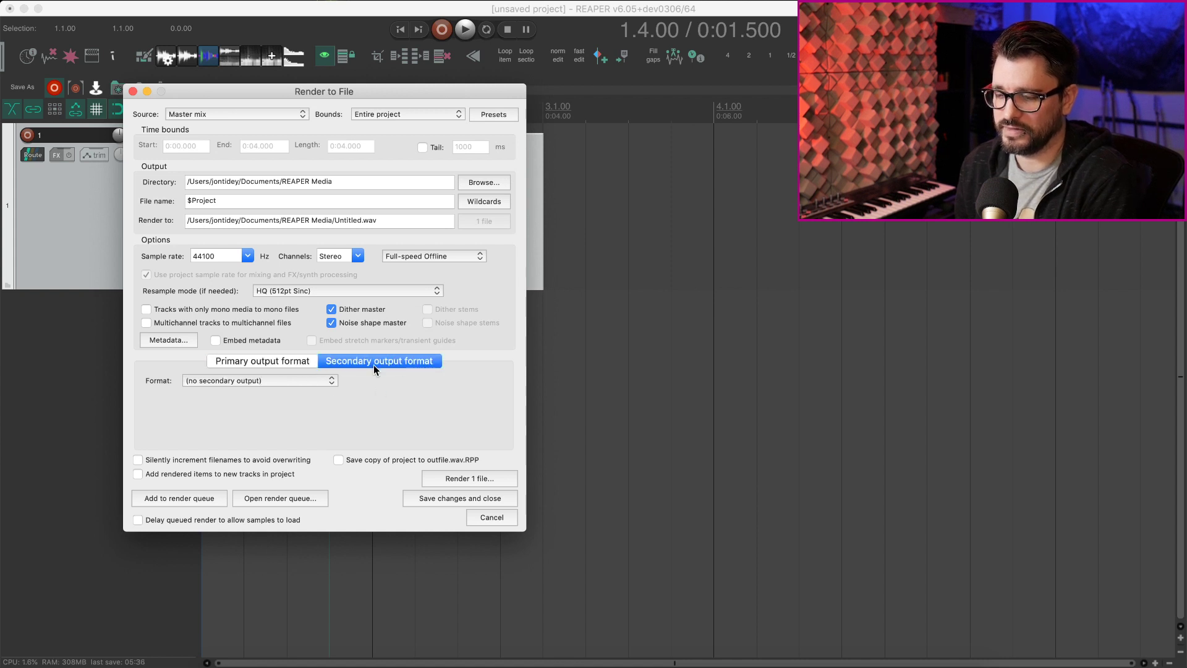
# - Load the 'wav + mp3' render preset and review its 16-bit WAV primary and MP3 secondary settings
pyautogui.click(495, 113)
pyautogui.moveTo(510, 170)
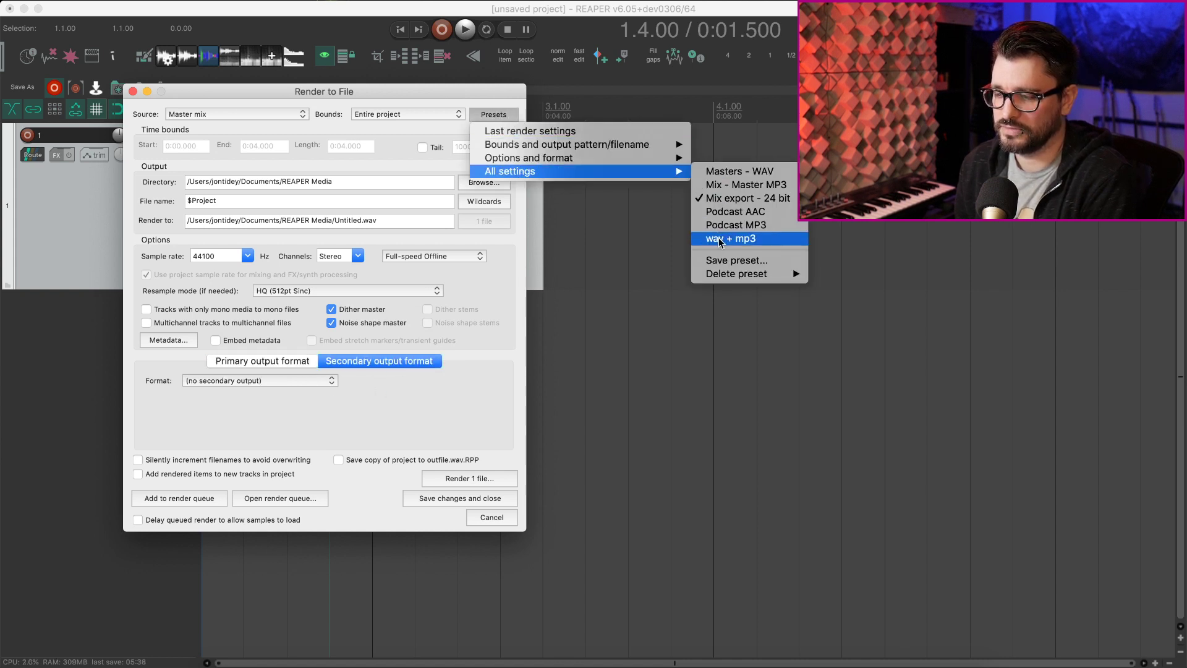
pyautogui.click(753, 239)
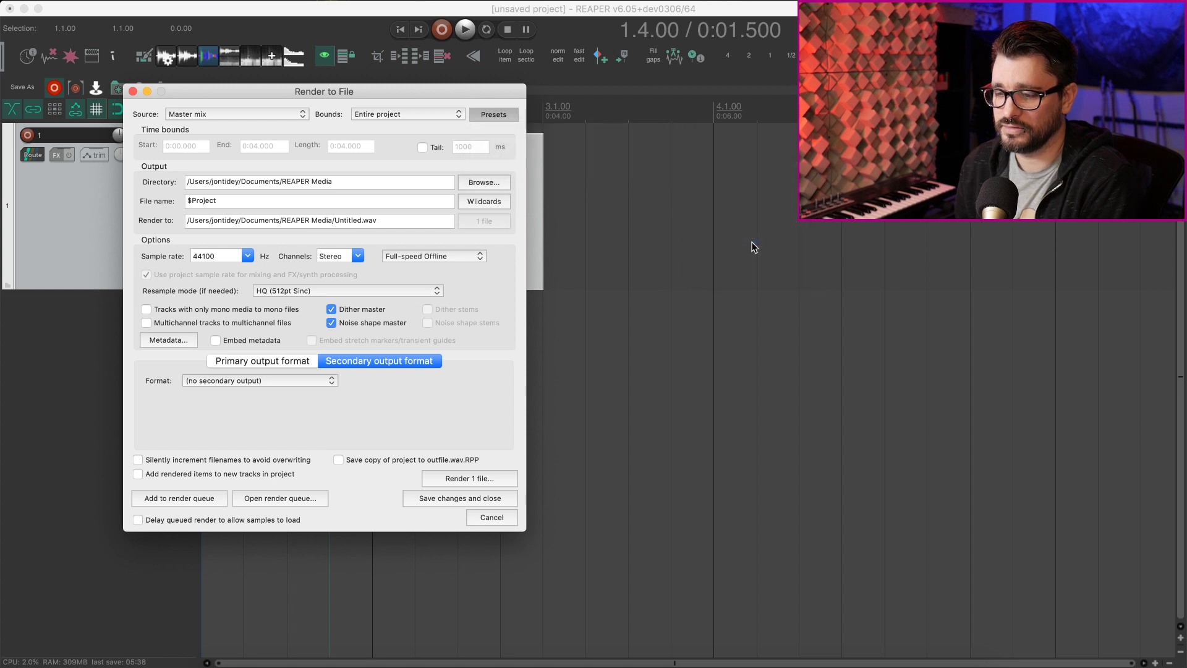
pyautogui.click(299, 362)
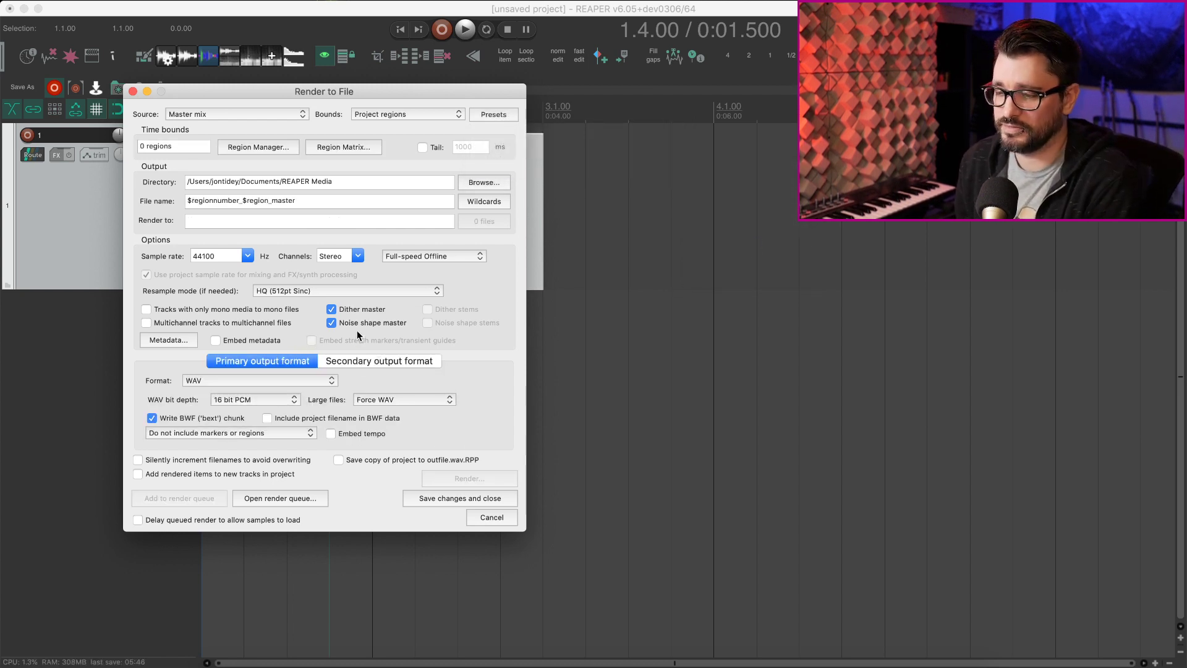
pyautogui.click(386, 356)
pyautogui.click(285, 363)
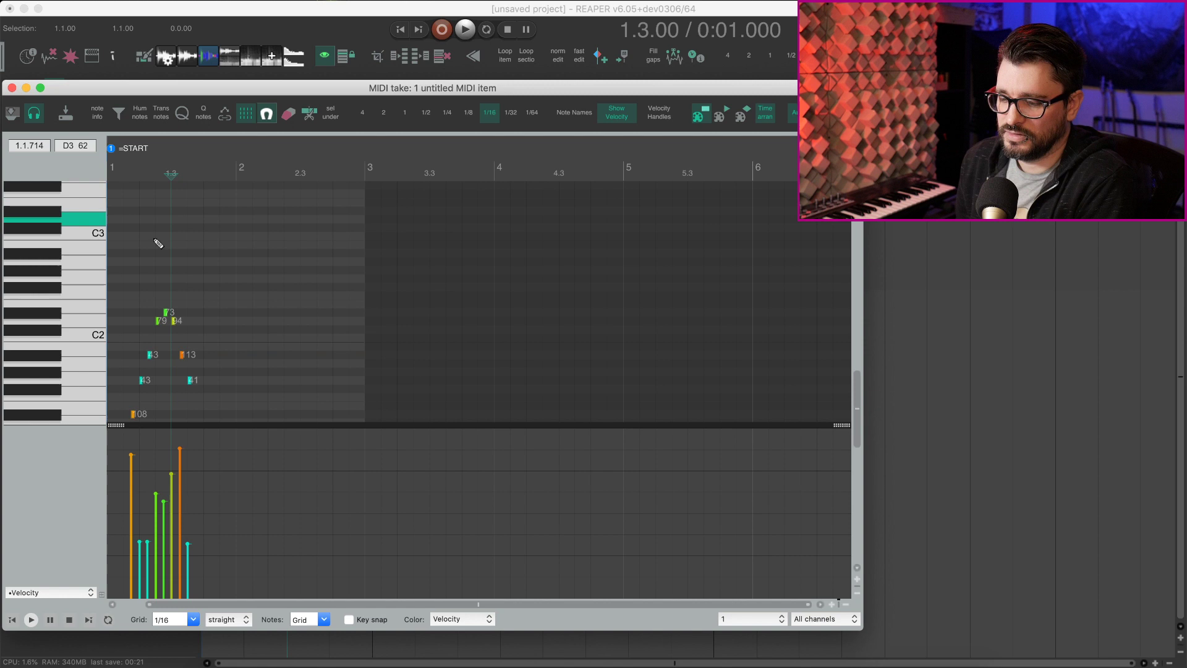
pyautogui.scroll(2, 213, 351)
pyautogui.scroll(6, 199, 366)
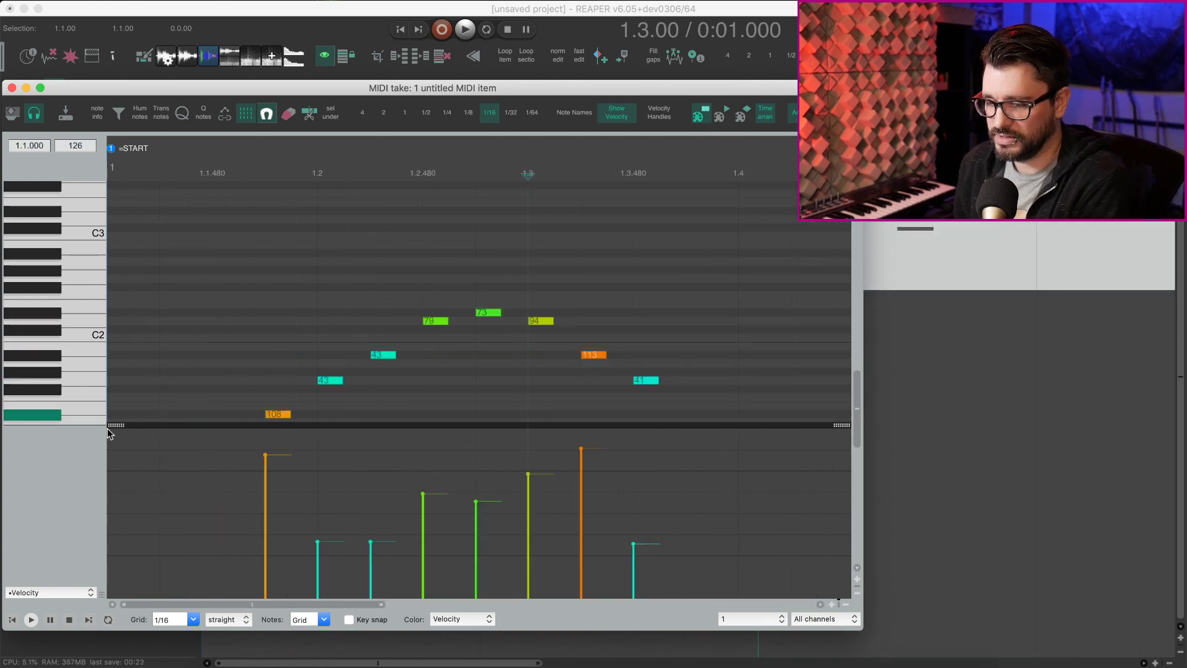
# - Enlarge the note area, then lower the first, lowest note's velocity to 77 so it shows green
pyautogui.moveTo(171, 425); pyautogui.dragTo(171, 472)
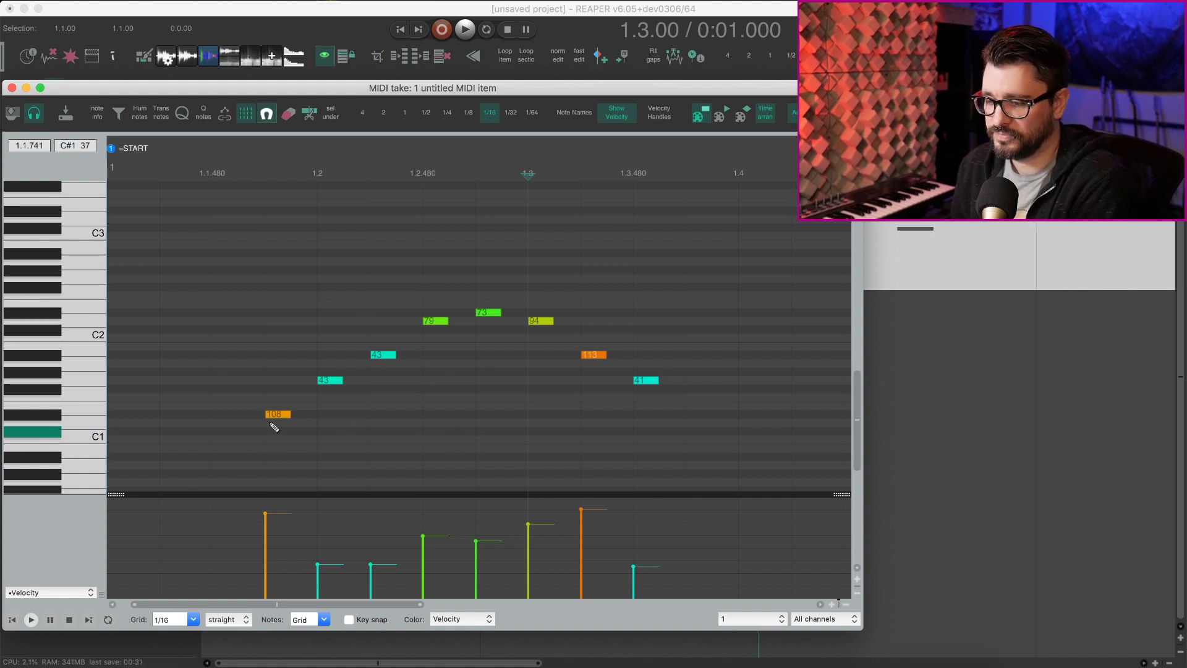
pyautogui.click(279, 414)
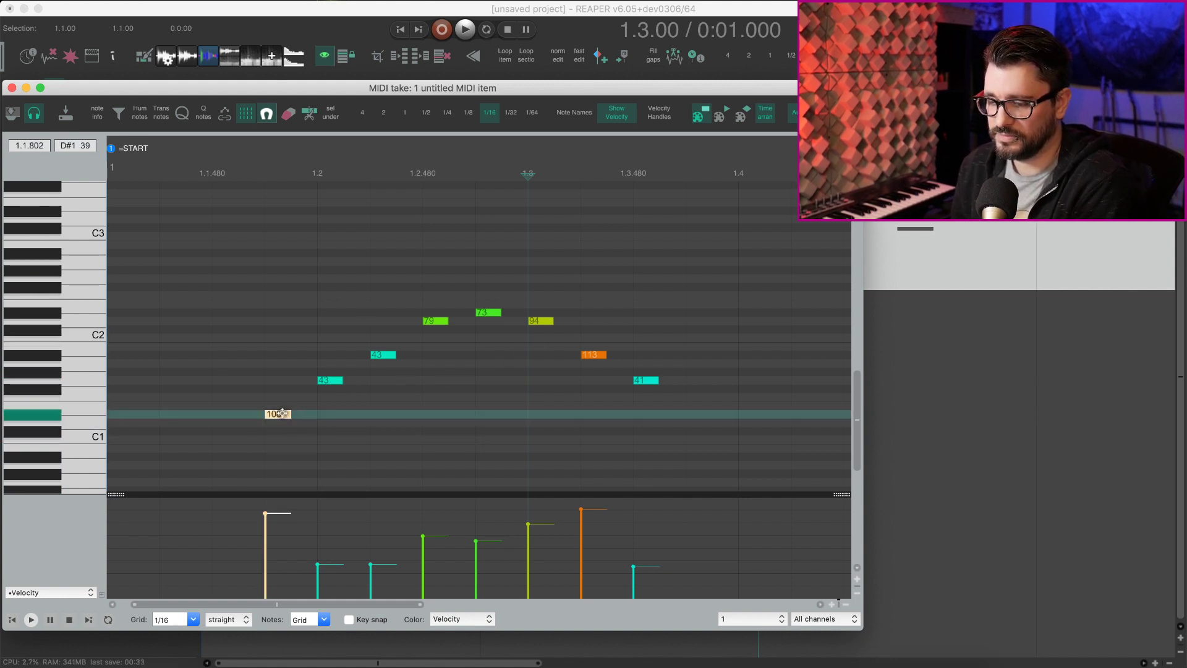
pyautogui.scroll(3, 393, 376)
pyautogui.moveTo(279, 455)
pyautogui.mouseDown()
pyautogui.moveTo(290, 238)
pyautogui.moveTo(293, 460)
pyautogui.mouseUp()
pyautogui.click(292, 405)
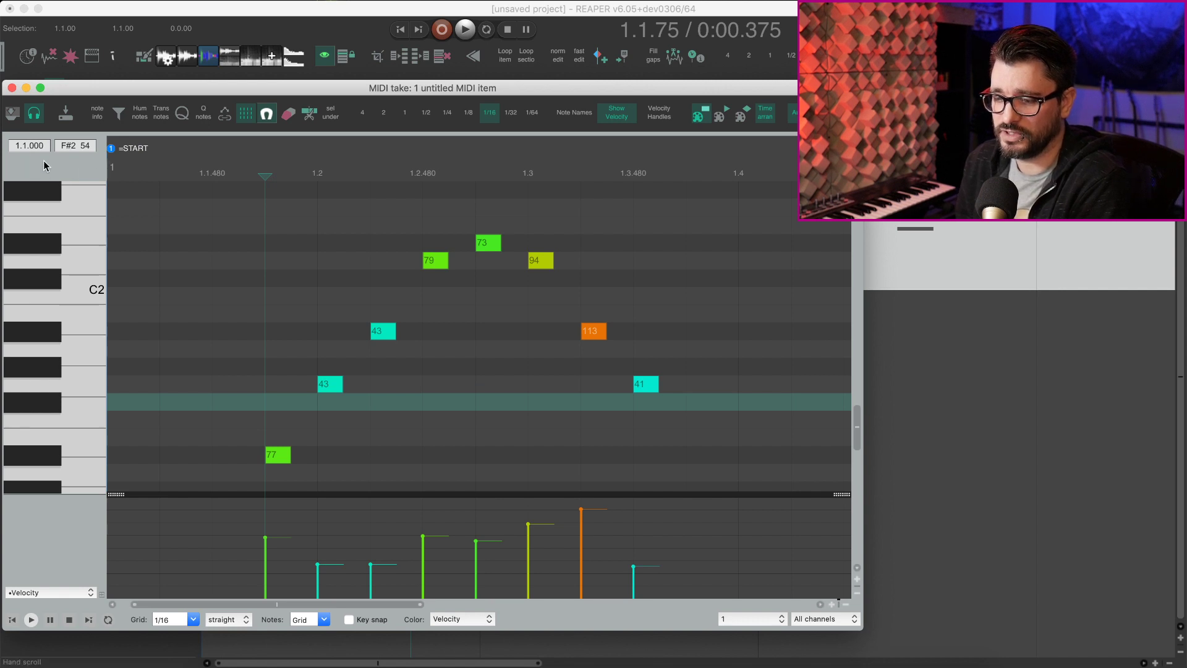
# - Colour the MIDI notes by track and cycle the track colour with F9 in the arrange view
pyautogui.rightClick(79, 171)
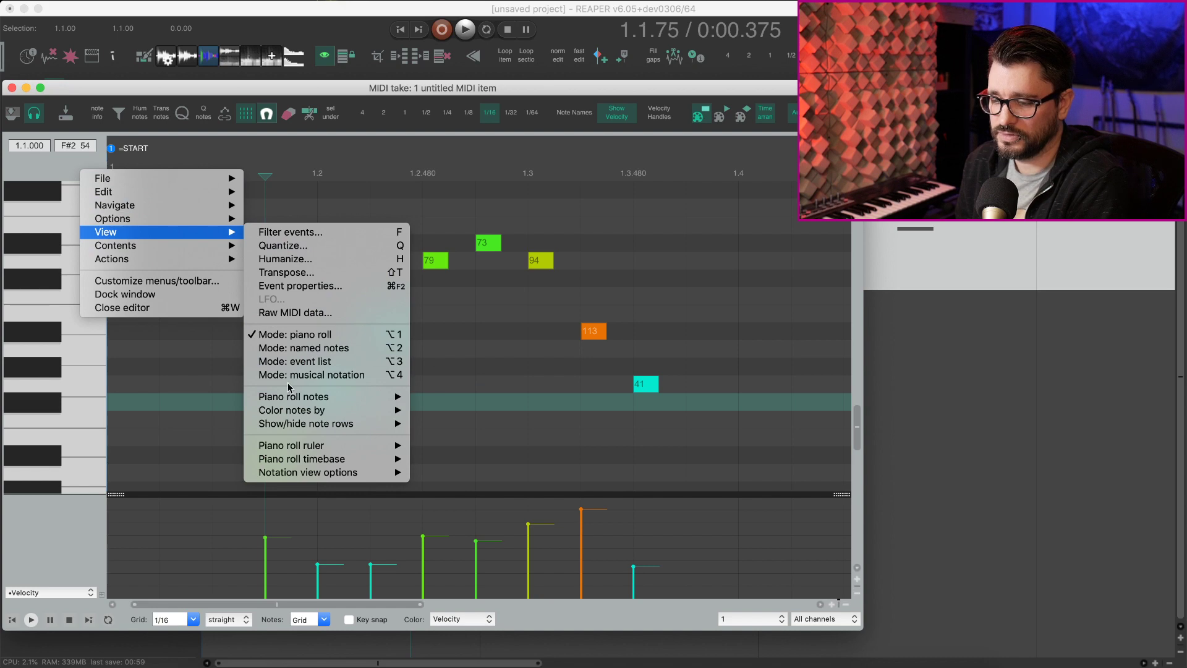
pyautogui.moveTo(292, 410)
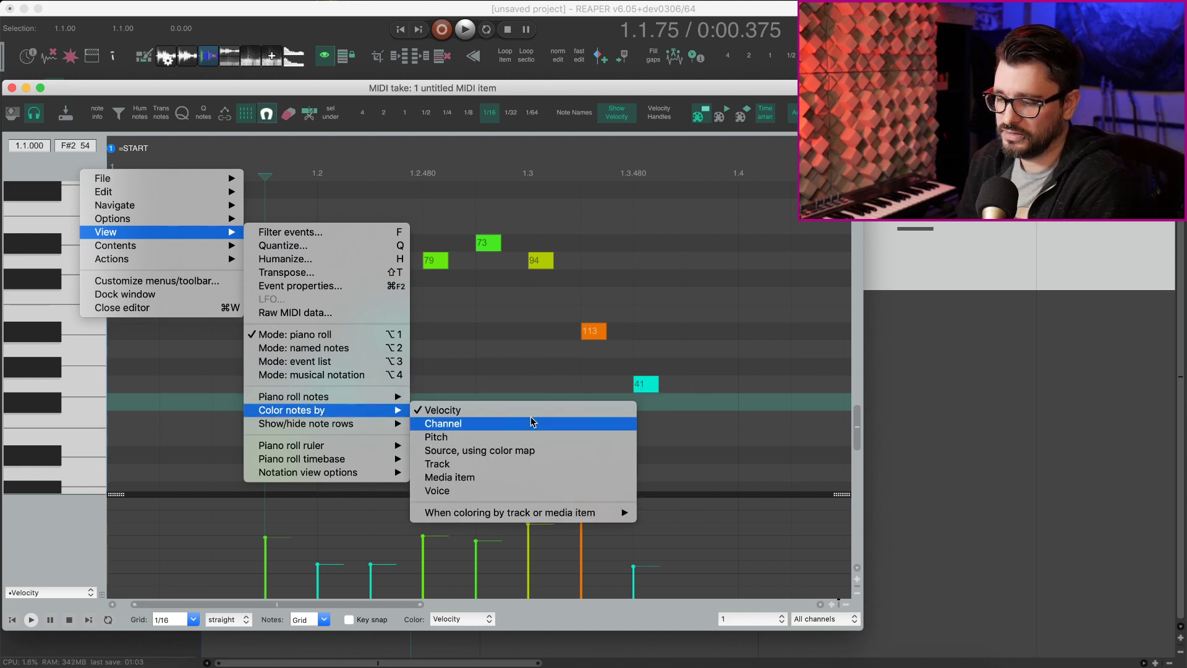
pyautogui.click(533, 463)
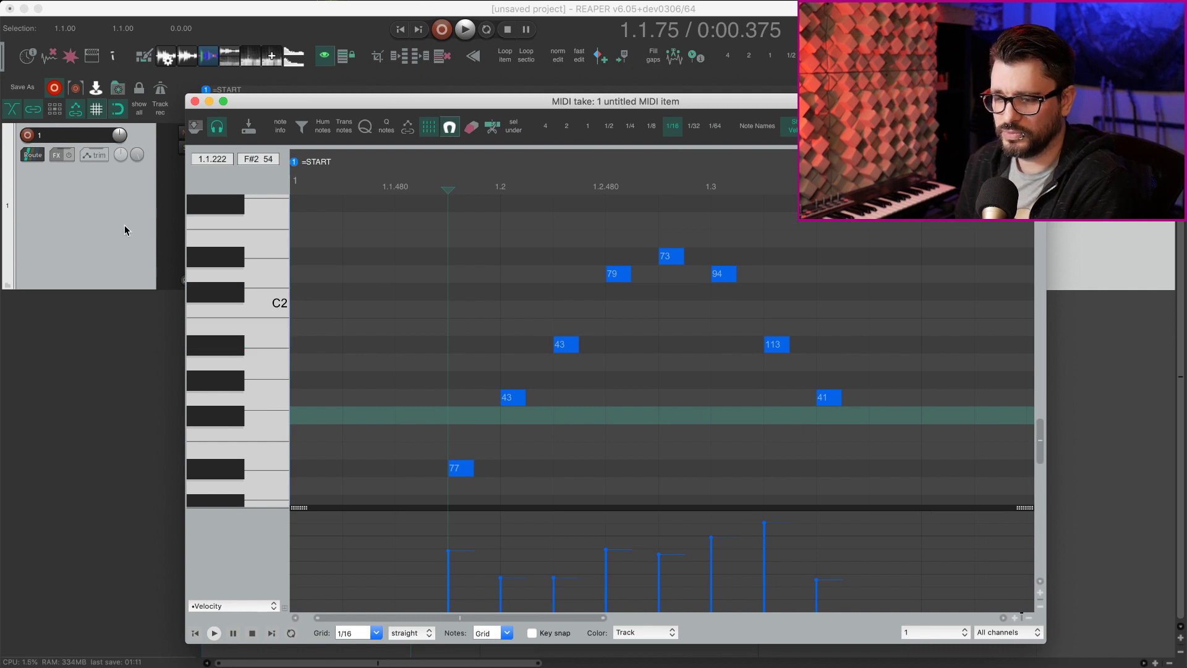
pyautogui.click(124, 230)
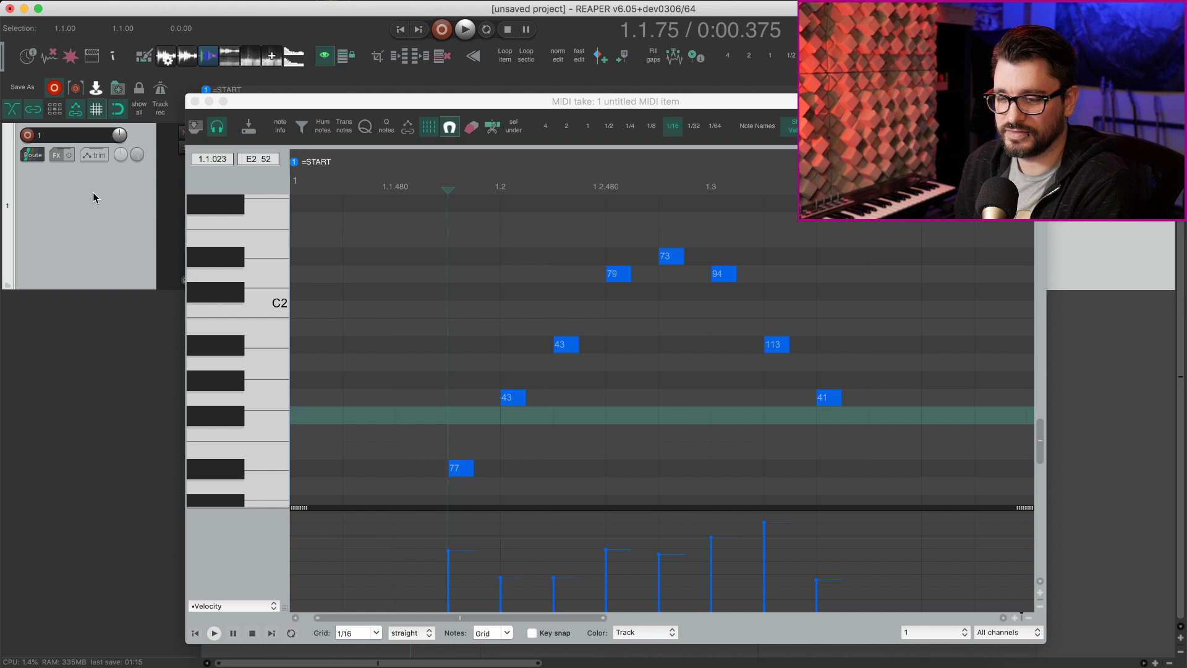
pyautogui.press('F9')
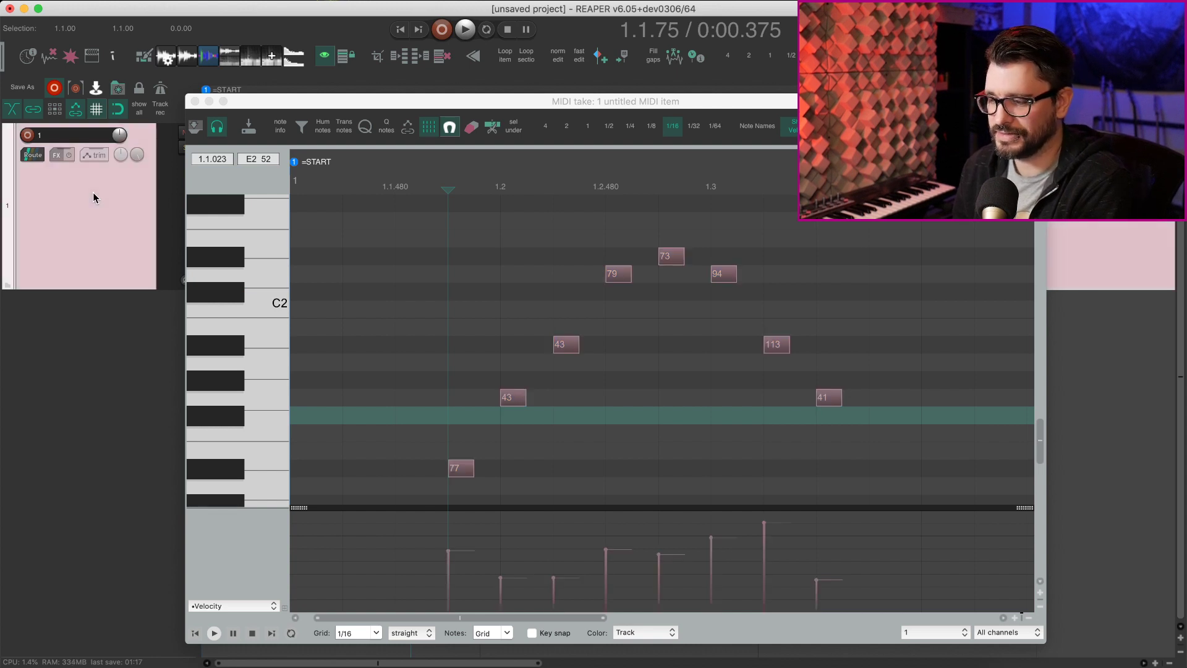
pyautogui.press('F9')
pyautogui.press('F9')
pyautogui.press('F9')
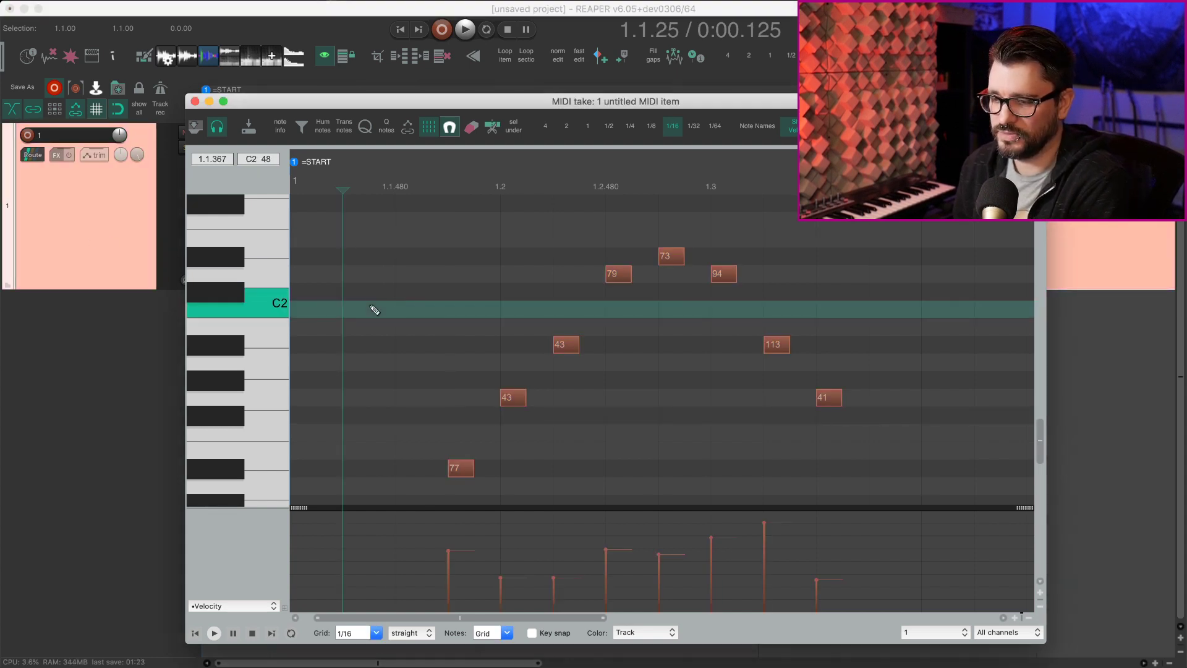
# - Change the track colour to magenta, return to the MIDI editor and select notes 73 and 79
pyautogui.click(371, 309)
pyautogui.click(125, 233)
pyautogui.press('F9')
pyautogui.press('F9')
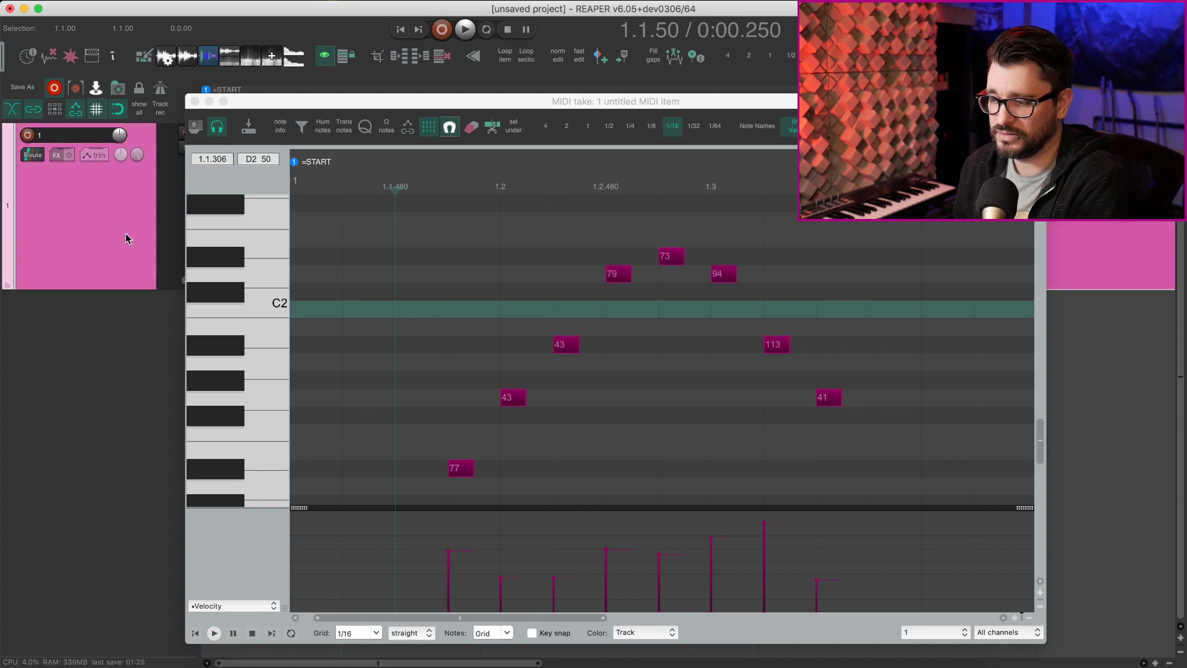
pyautogui.click(362, 259)
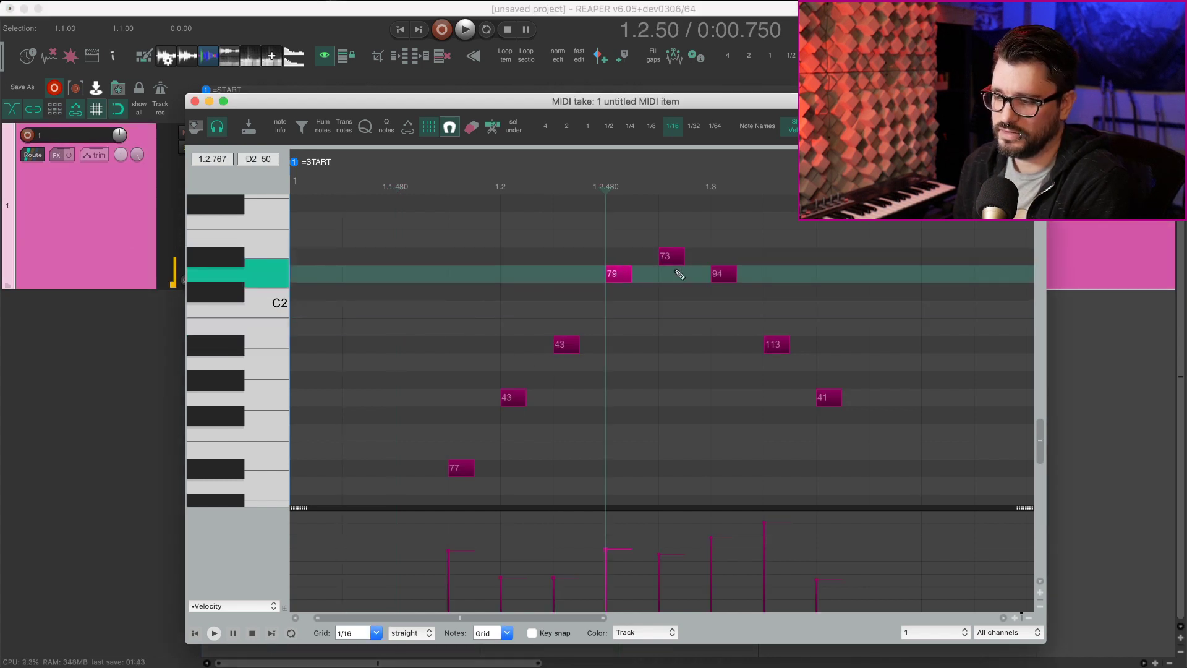
pyautogui.click(672, 256)
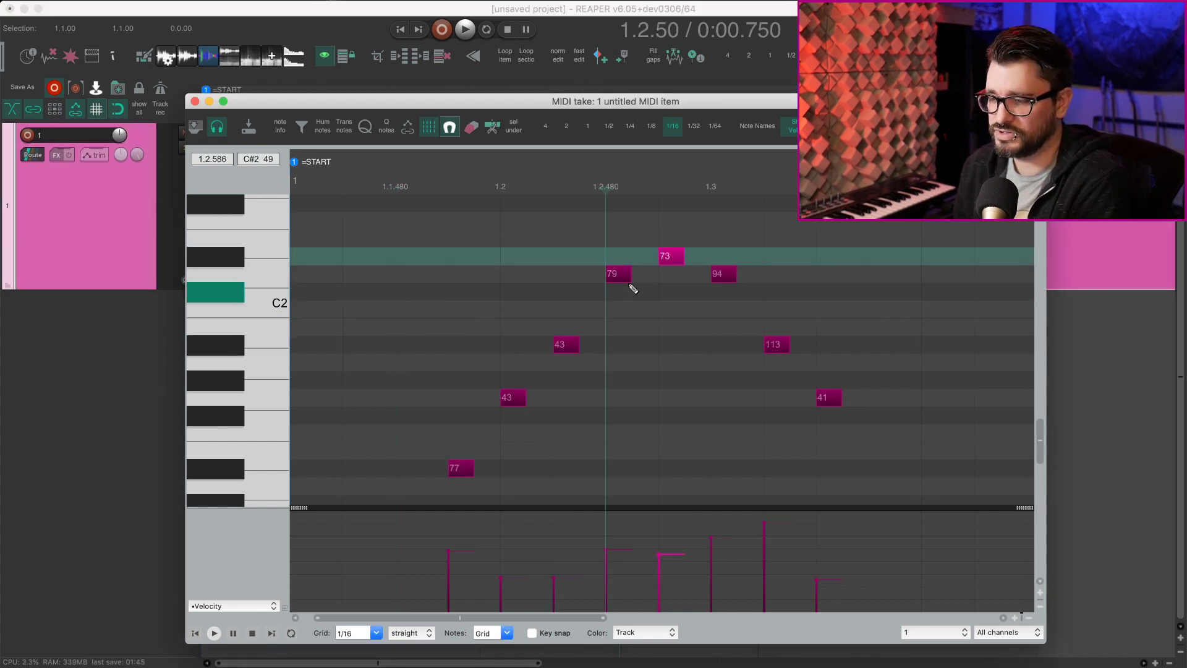
pyautogui.click(616, 274)
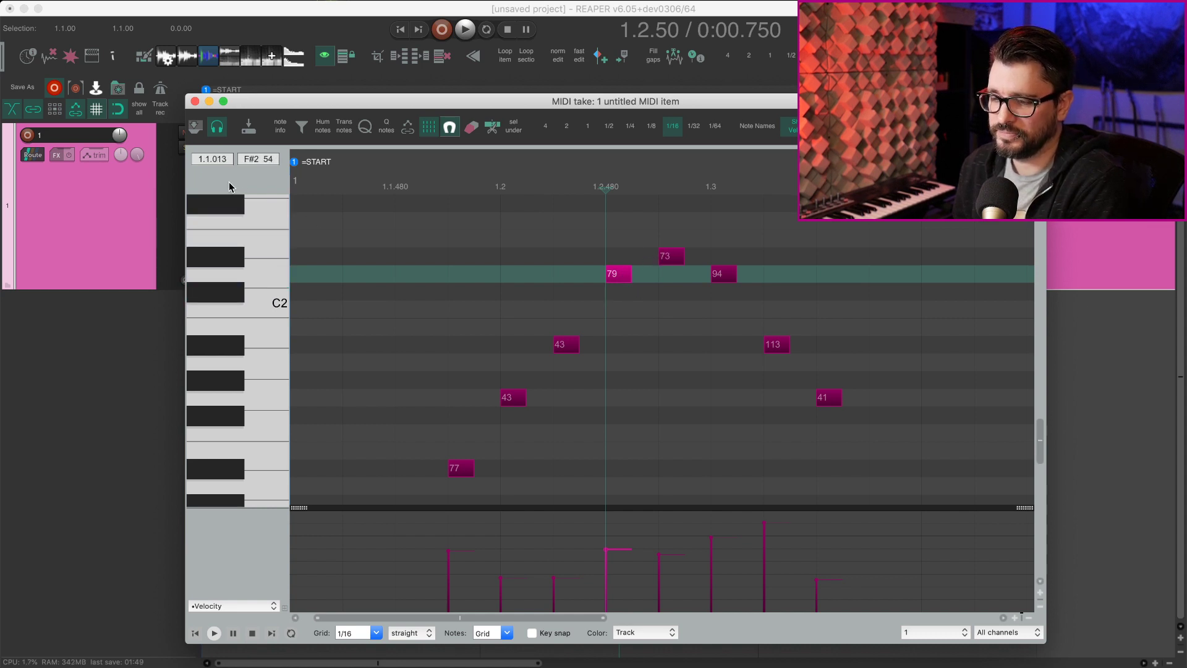
# - Enable 'Use theme color for selected note body' and select notes 73, 94, 113 to see white bodies
pyautogui.rightClick(193, 183)
pyautogui.moveTo(56, 133)
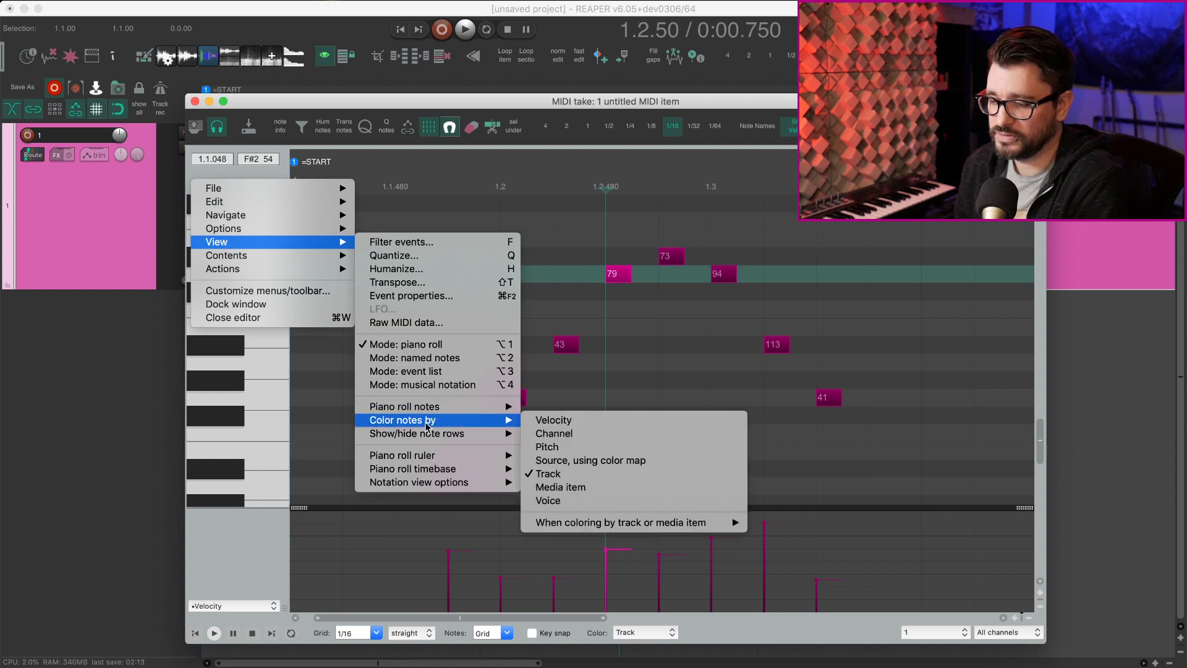
pyautogui.moveTo(265, 376)
pyautogui.moveTo(564, 517)
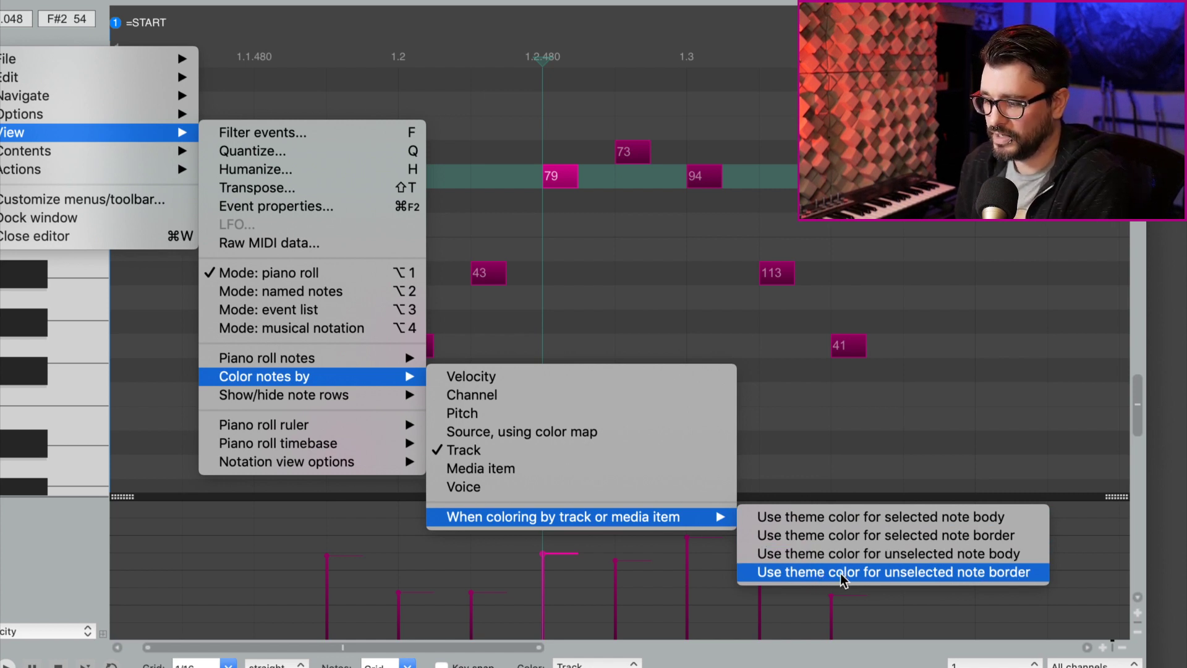
pyautogui.click(862, 517)
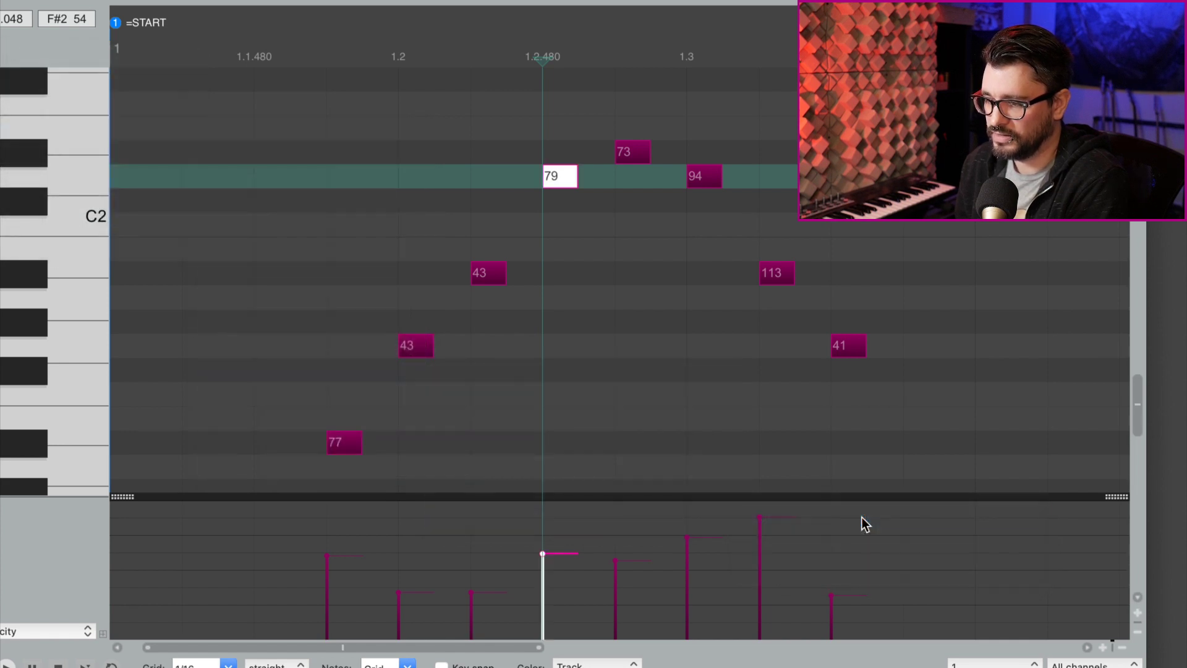
pyautogui.click(632, 150)
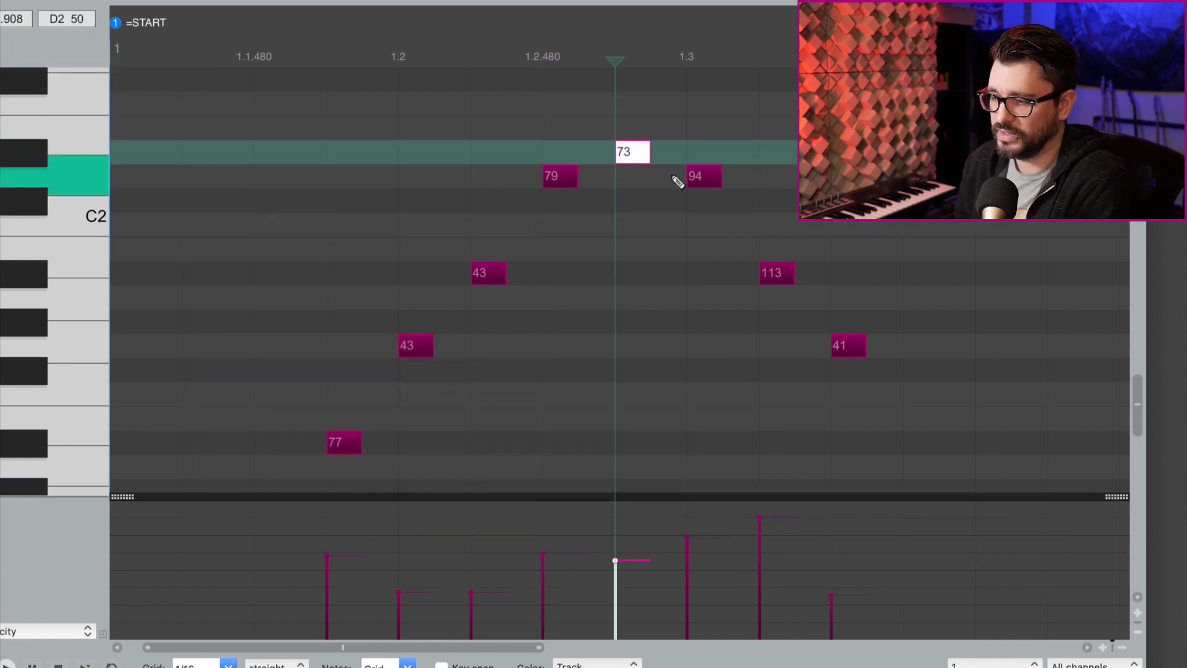
pyautogui.click(702, 178)
pyautogui.click(777, 271)
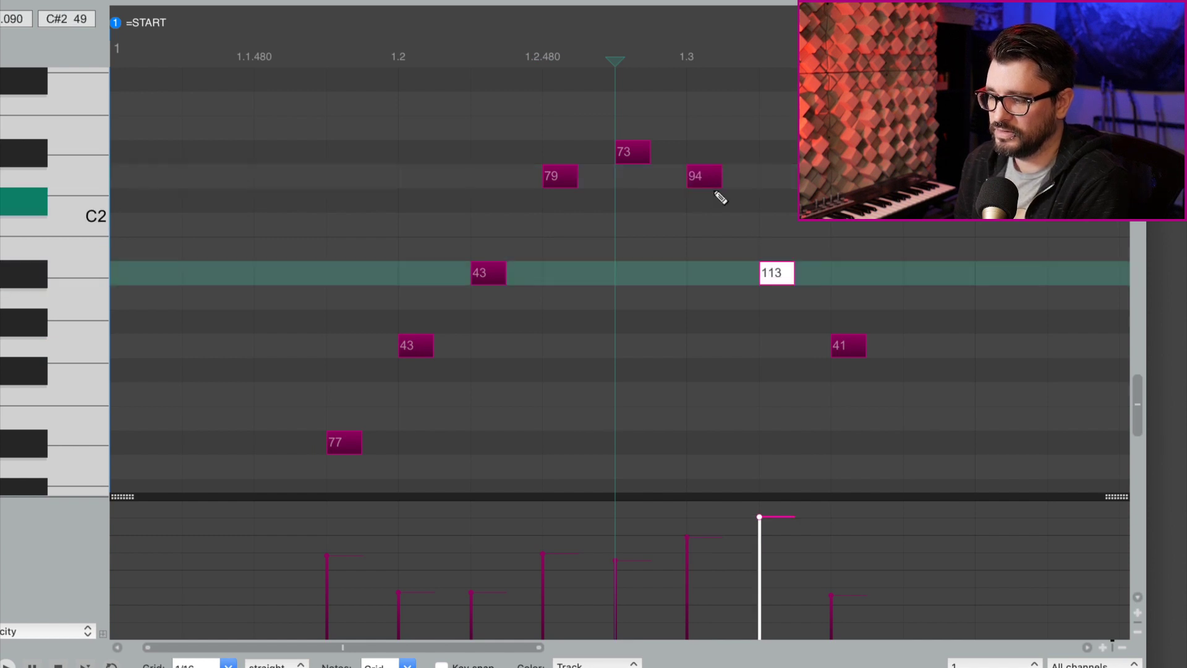
pyautogui.click(699, 178)
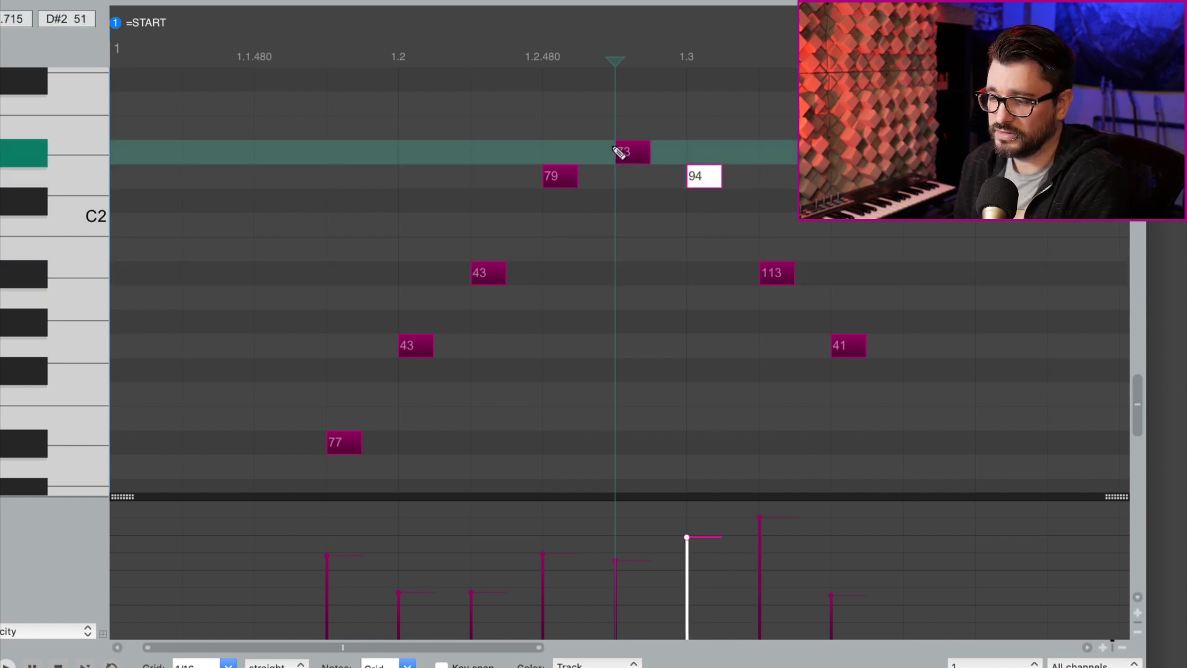
pyautogui.moveTo(513, 122); pyautogui.dragTo(780, 214)
pyautogui.click(591, 270)
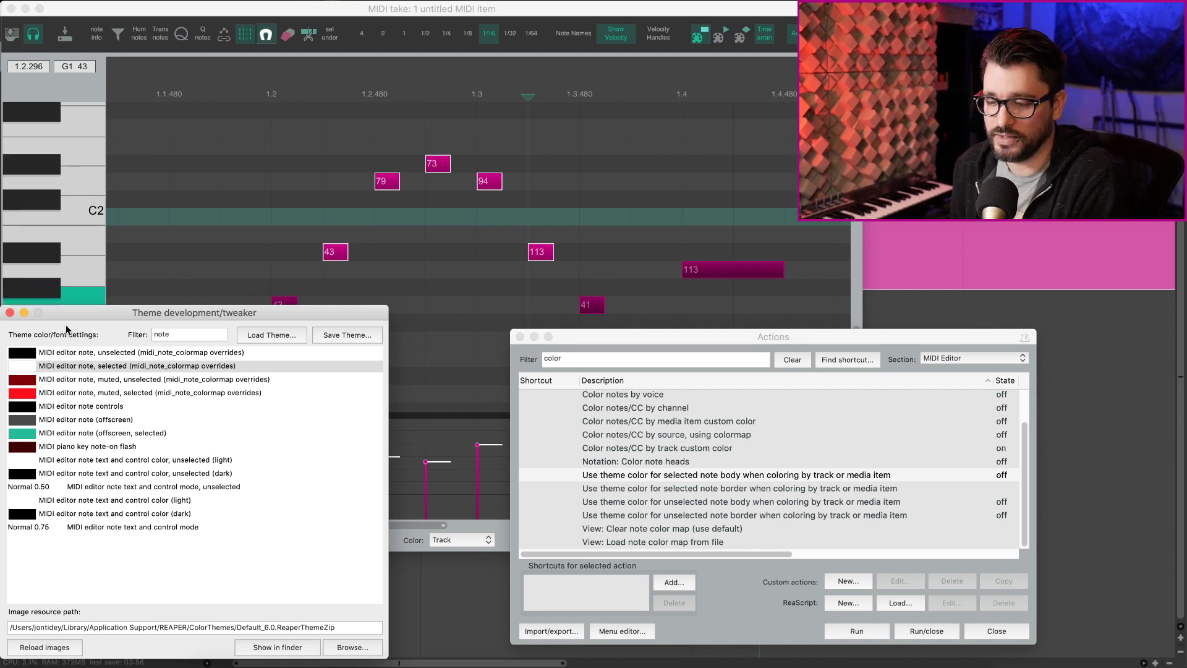
# - Set 'MIDI editor note, selected' theme colour to green and select notes to preview it
pyautogui.click(29, 367)
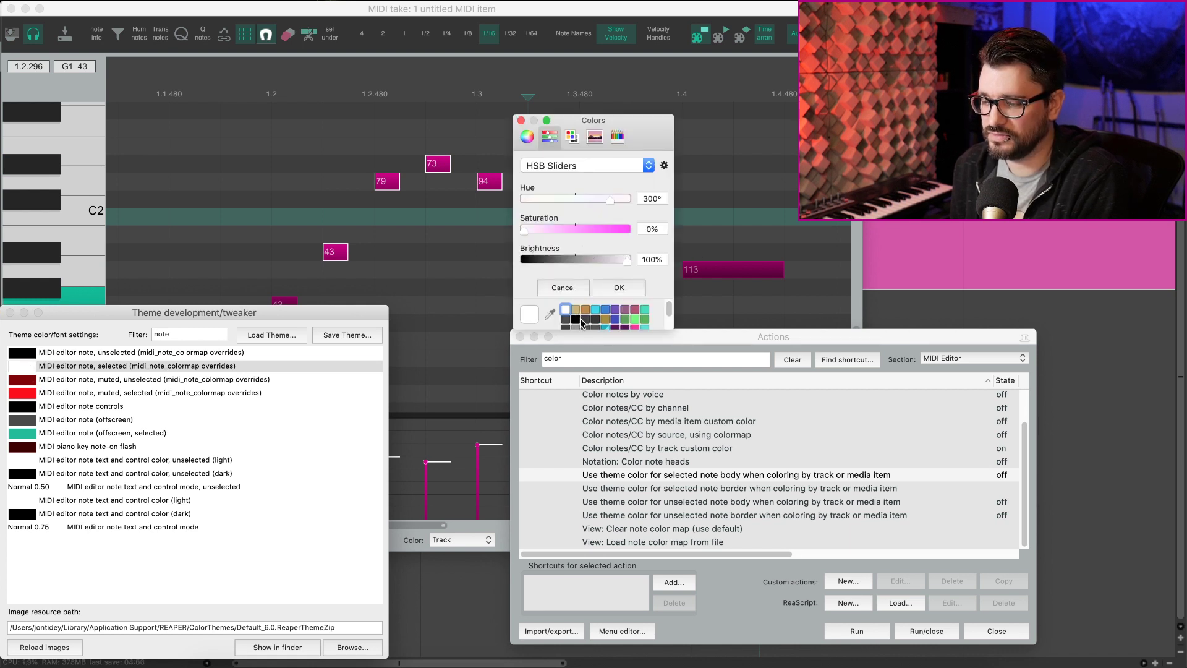
pyautogui.click(636, 319)
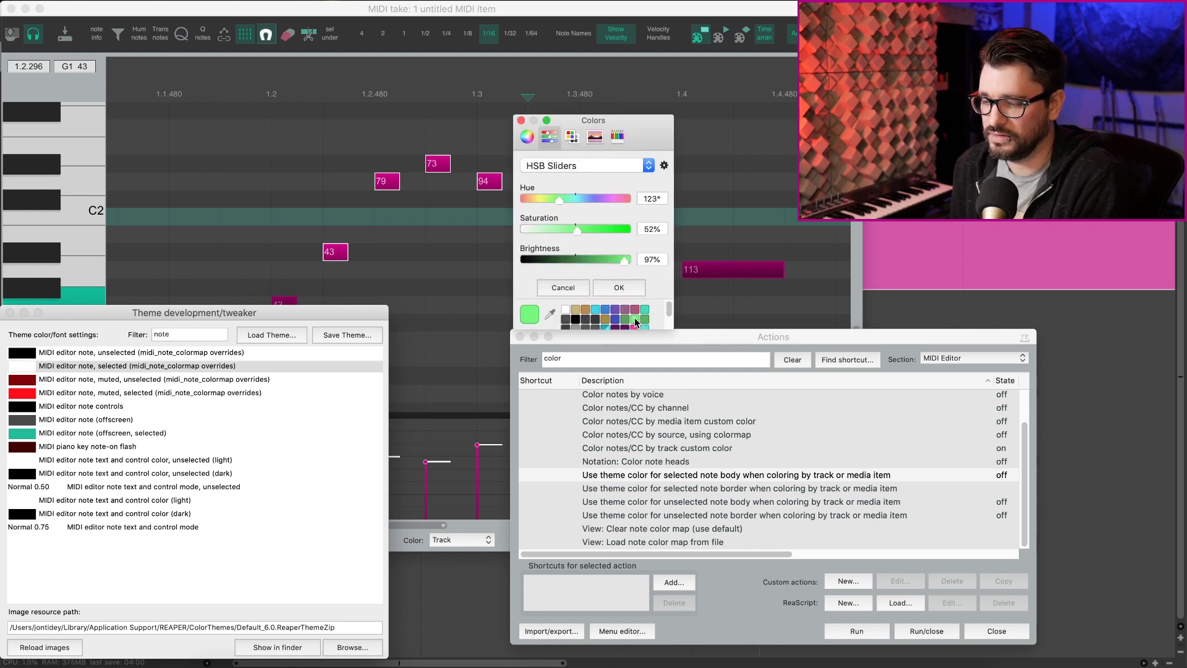
pyautogui.click(625, 285)
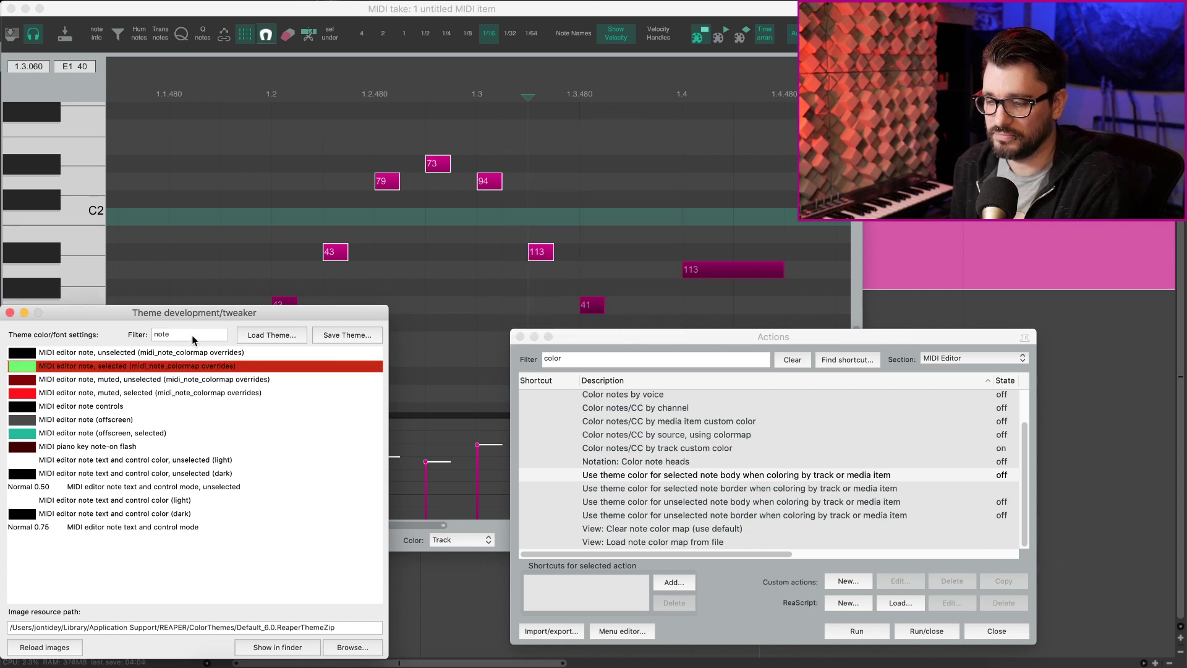
pyautogui.moveTo(153, 318); pyautogui.dragTo(154, 312)
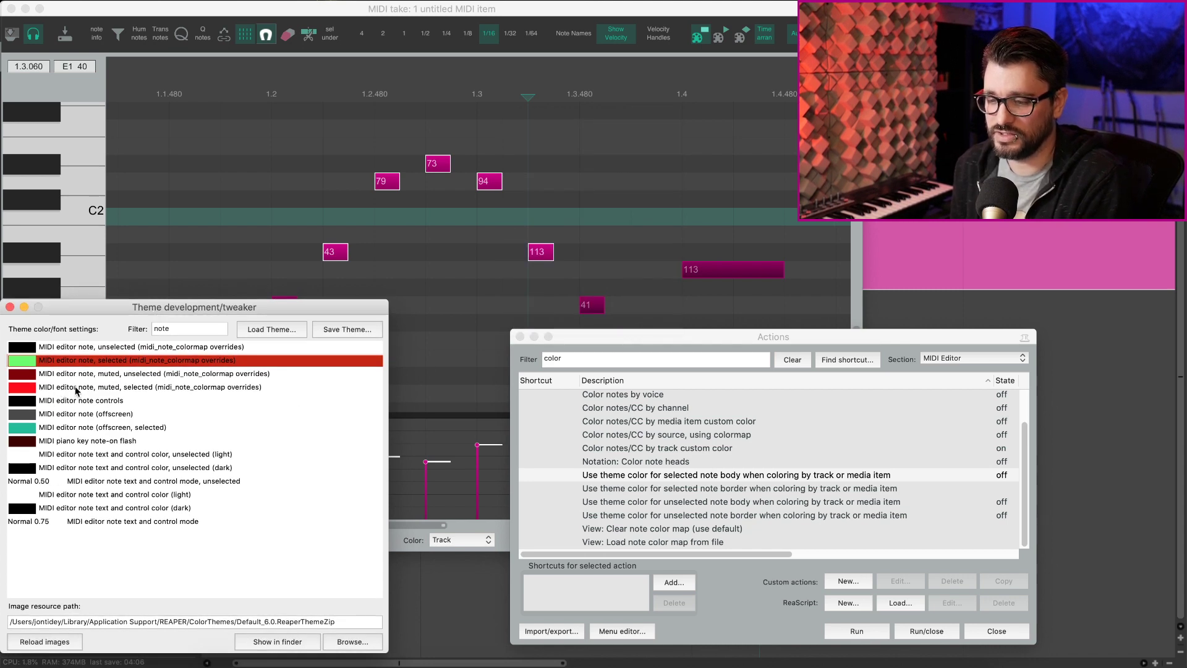
pyautogui.click(473, 211)
pyautogui.click(489, 181)
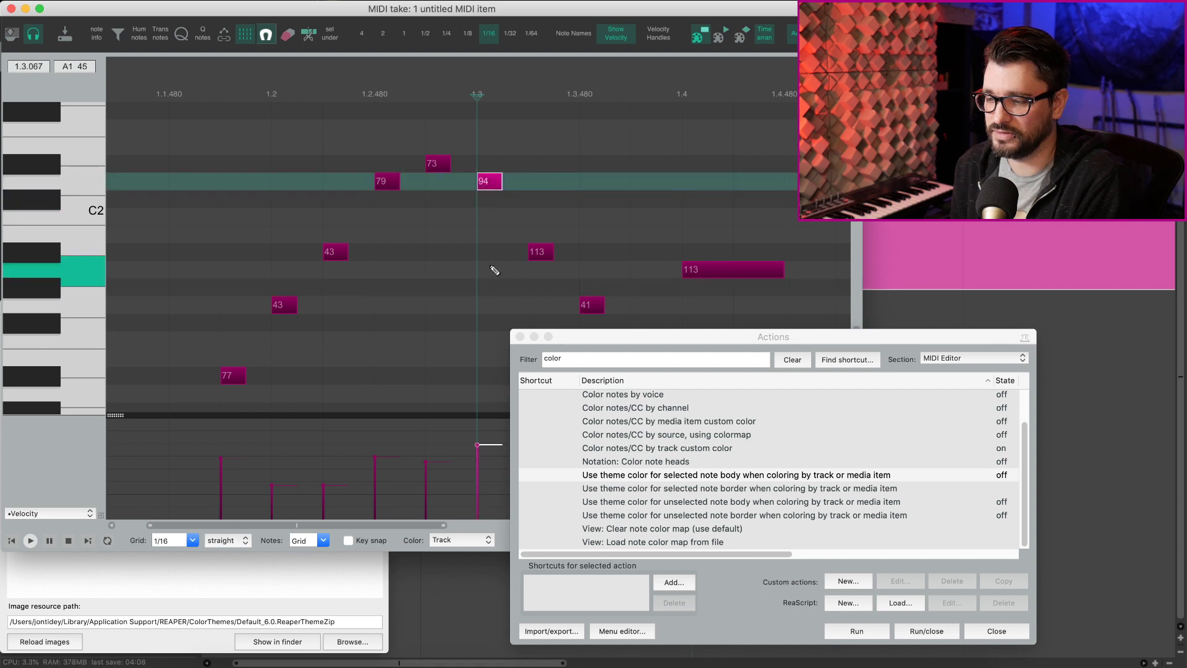
pyautogui.moveTo(345, 138); pyautogui.dragTo(557, 244)
pyautogui.moveTo(257, 211)
pyautogui.mouseDown()
pyautogui.moveTo(638, 320)
pyautogui.moveTo(719, 314)
pyautogui.mouseUp()
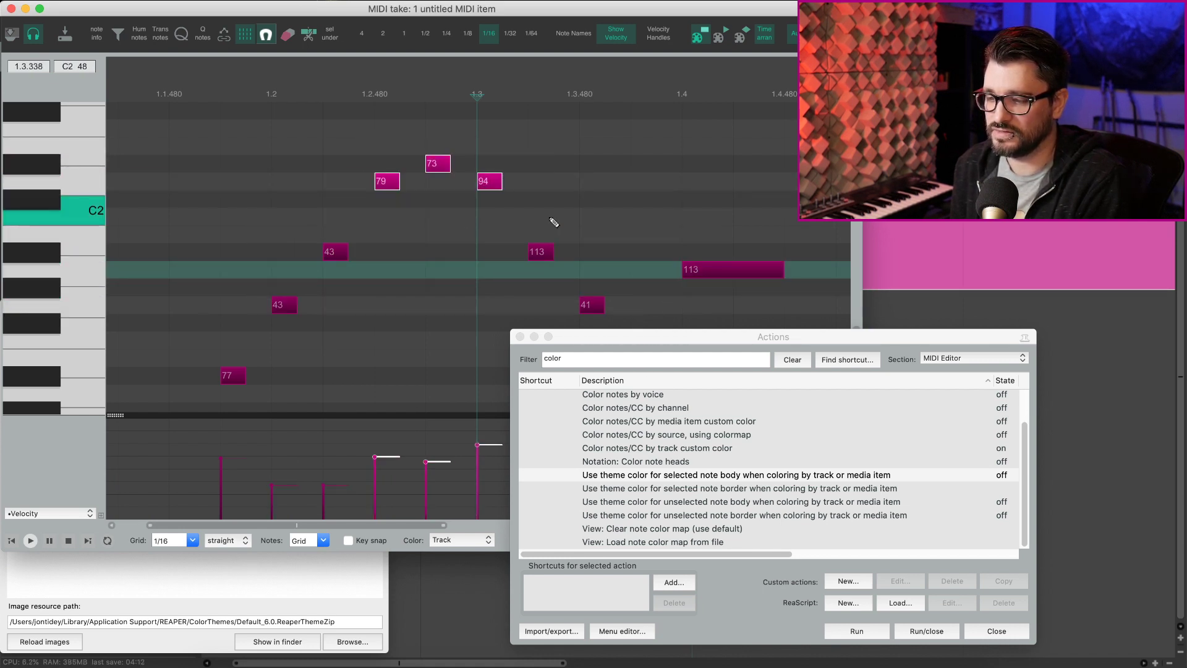
# - Run 'Use theme color for selected note border' and reset the selected-note theme colour to white
pyautogui.click(763, 474)
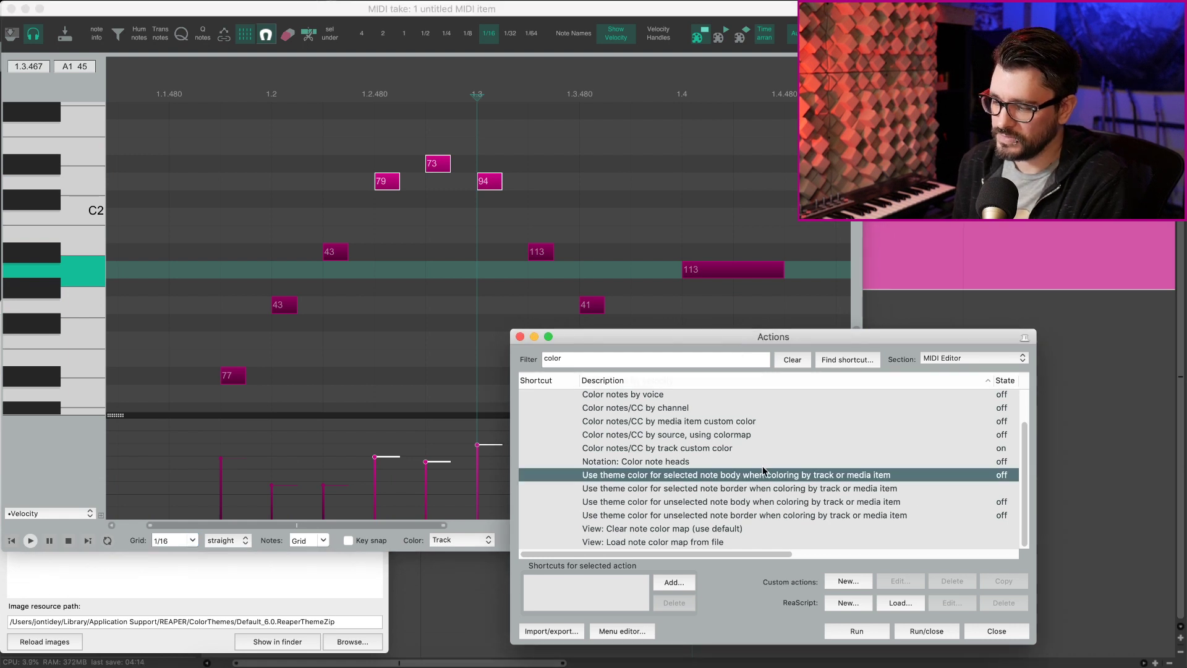
pyautogui.click(722, 490)
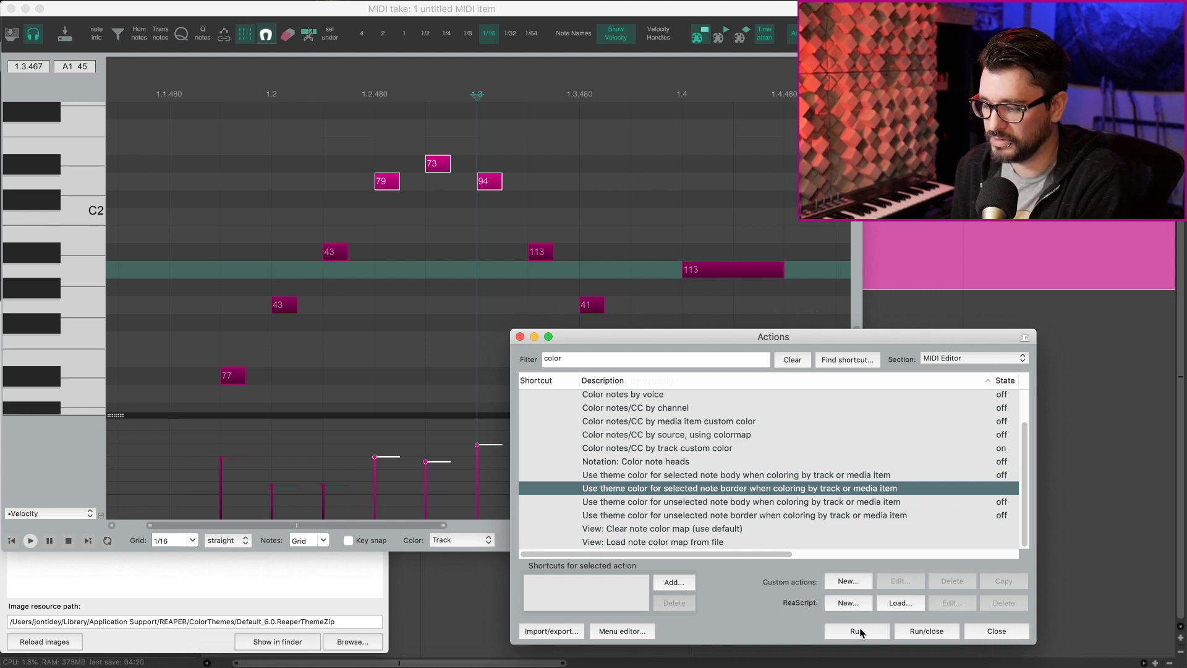
pyautogui.click(860, 632)
pyautogui.click(861, 632)
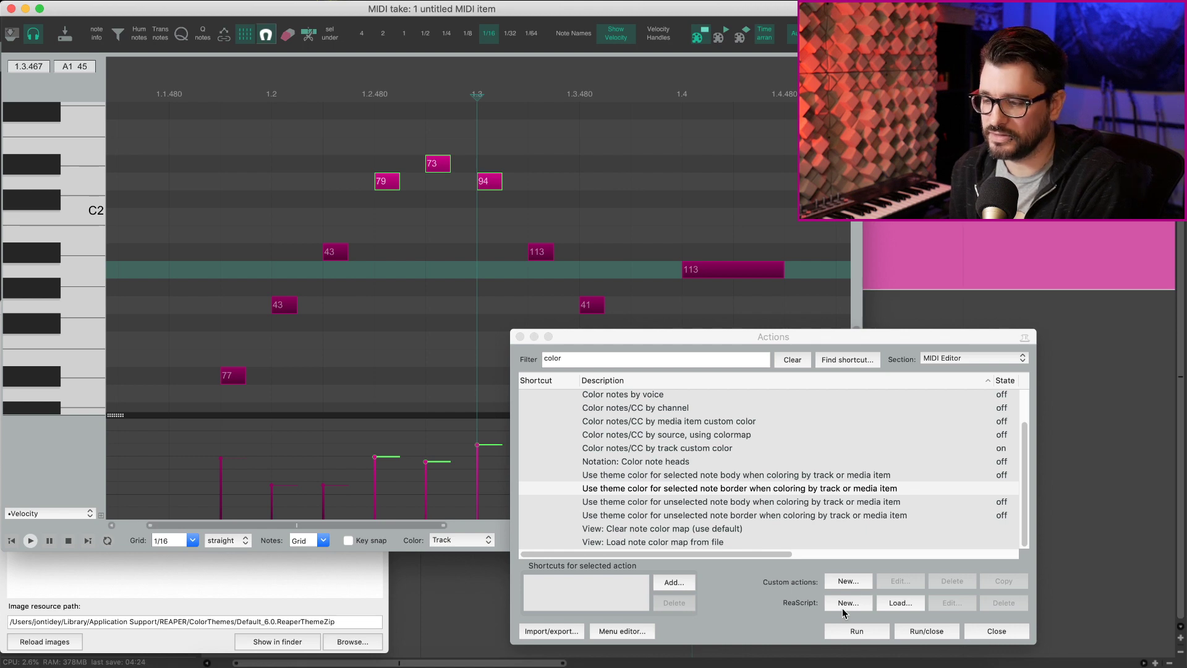
pyautogui.click(568, 309)
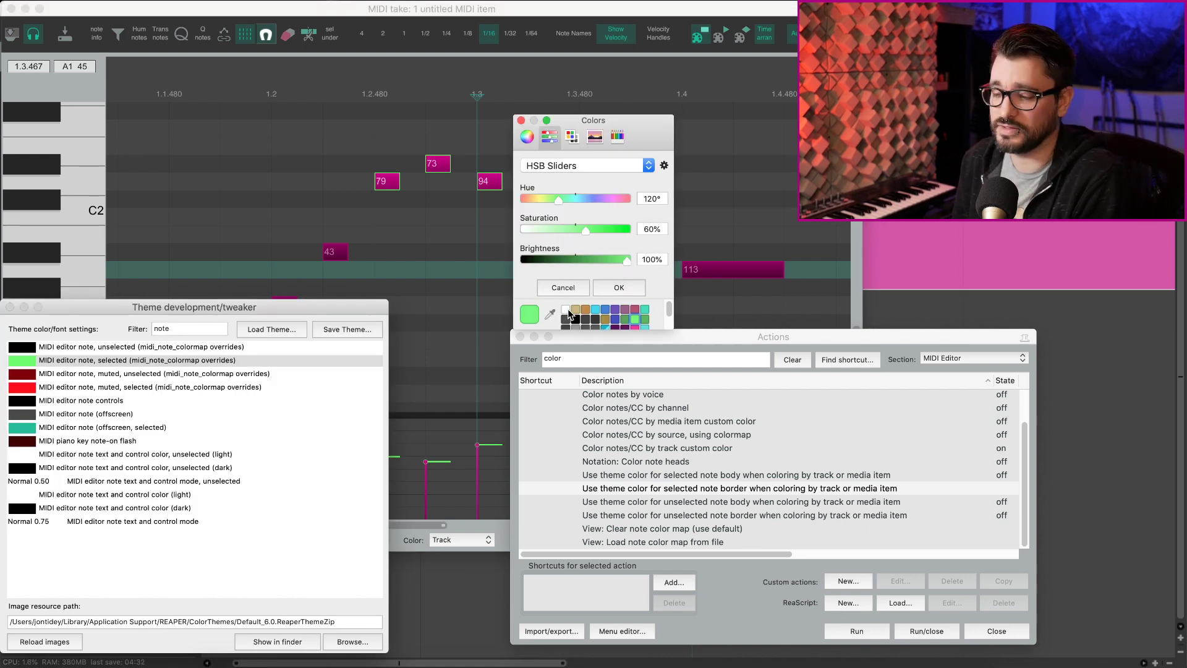
pyautogui.click(568, 309)
pyautogui.click(611, 290)
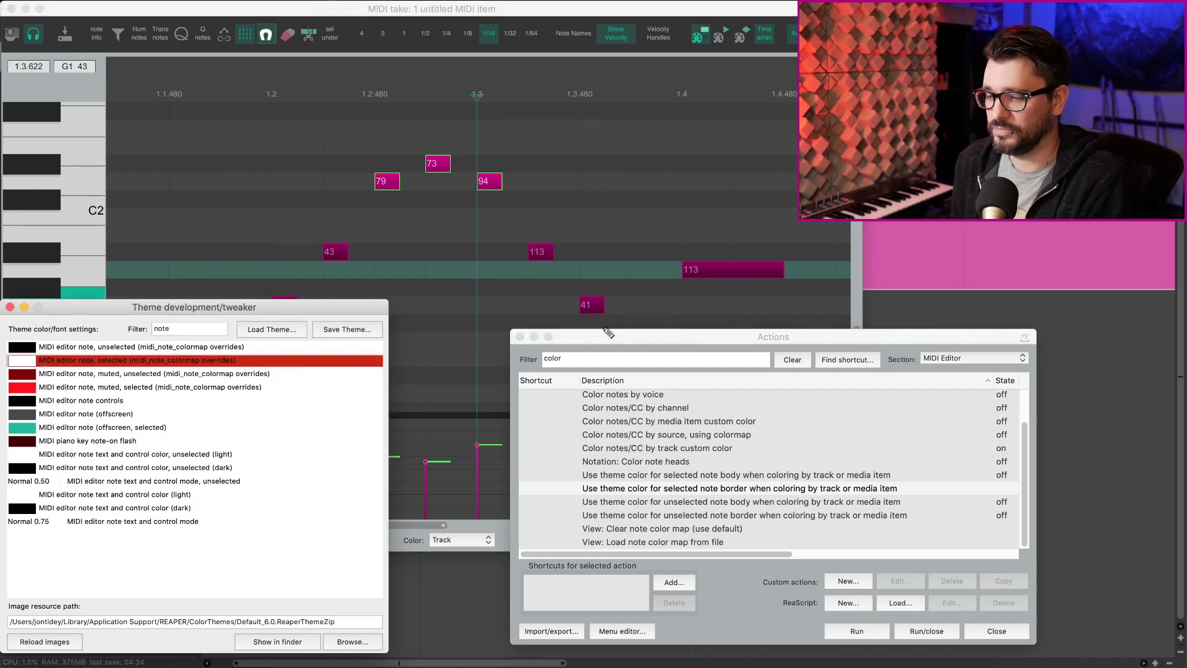
# - Select and deselect notes 73, 79, 94 and 113 to check the white theme-coloured borders
pyautogui.click(858, 632)
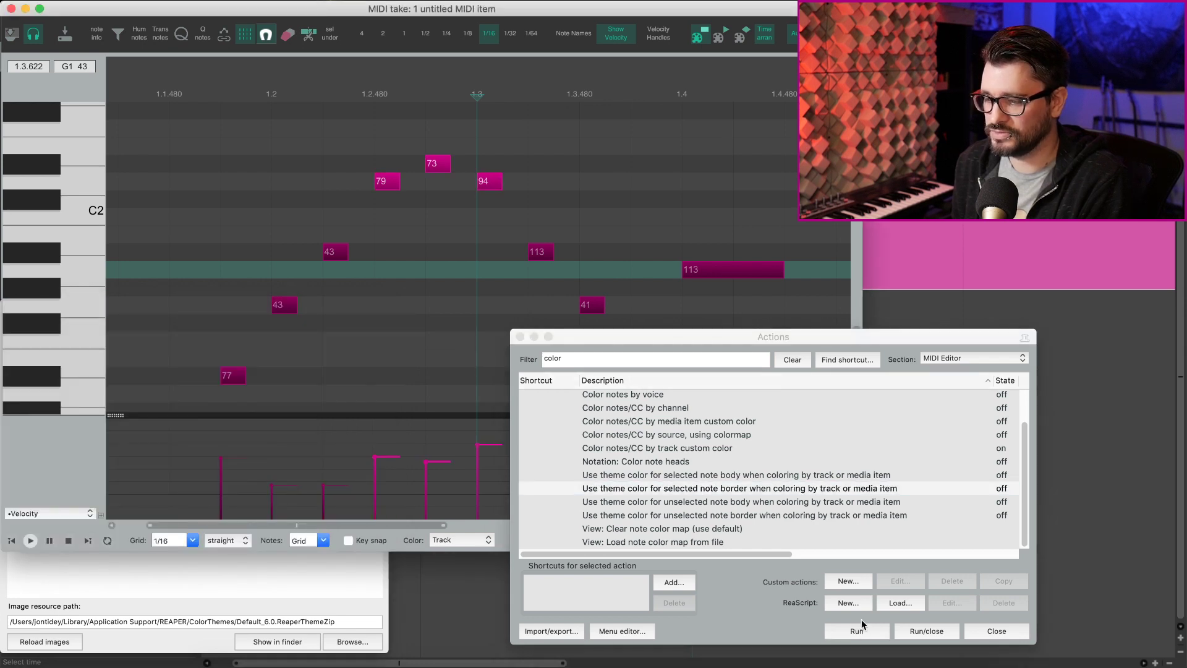
pyautogui.scroll(-3, 743, 211)
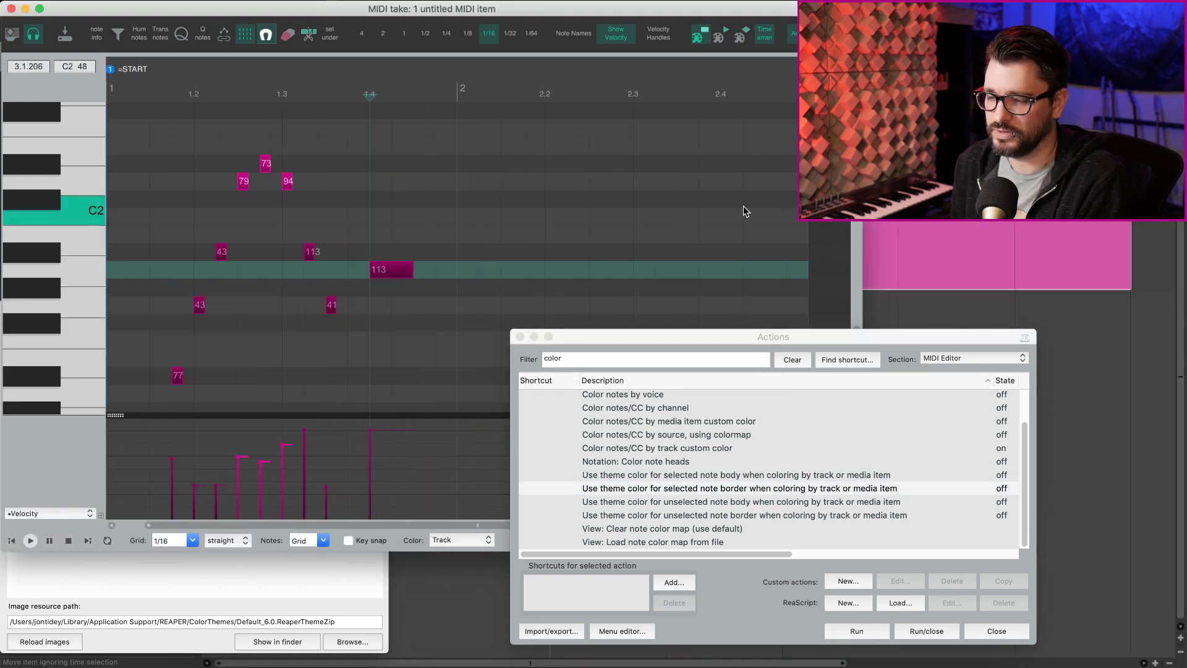
pyautogui.click(209, 216)
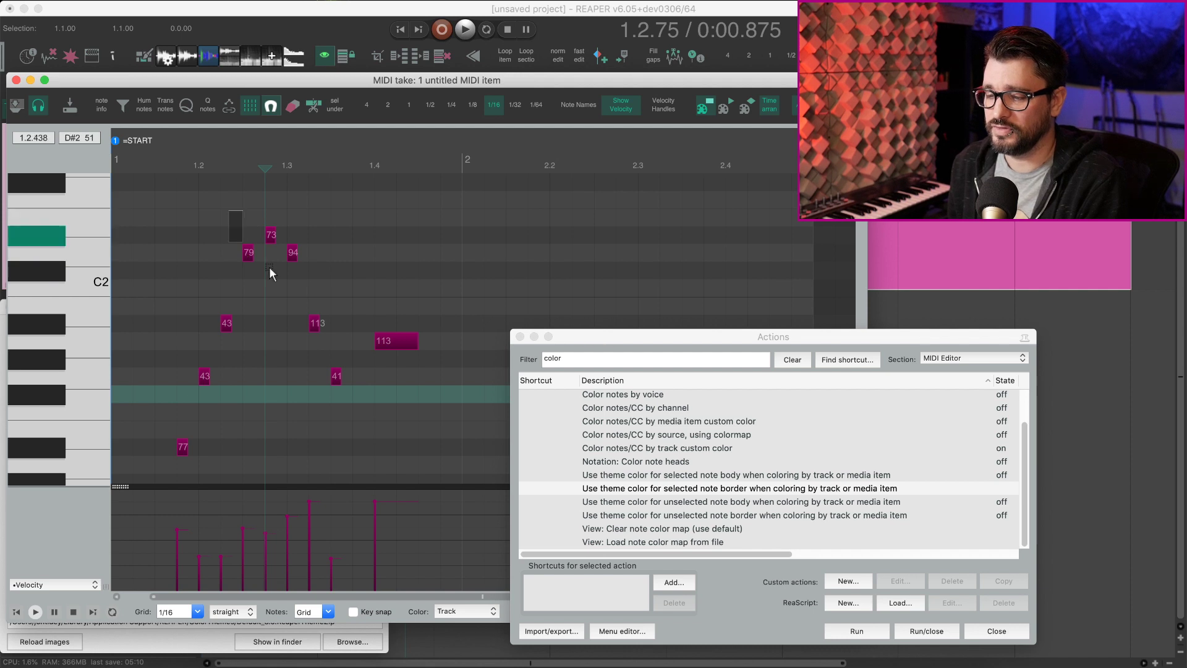
pyautogui.moveTo(270, 273); pyautogui.dragTo(396, 316)
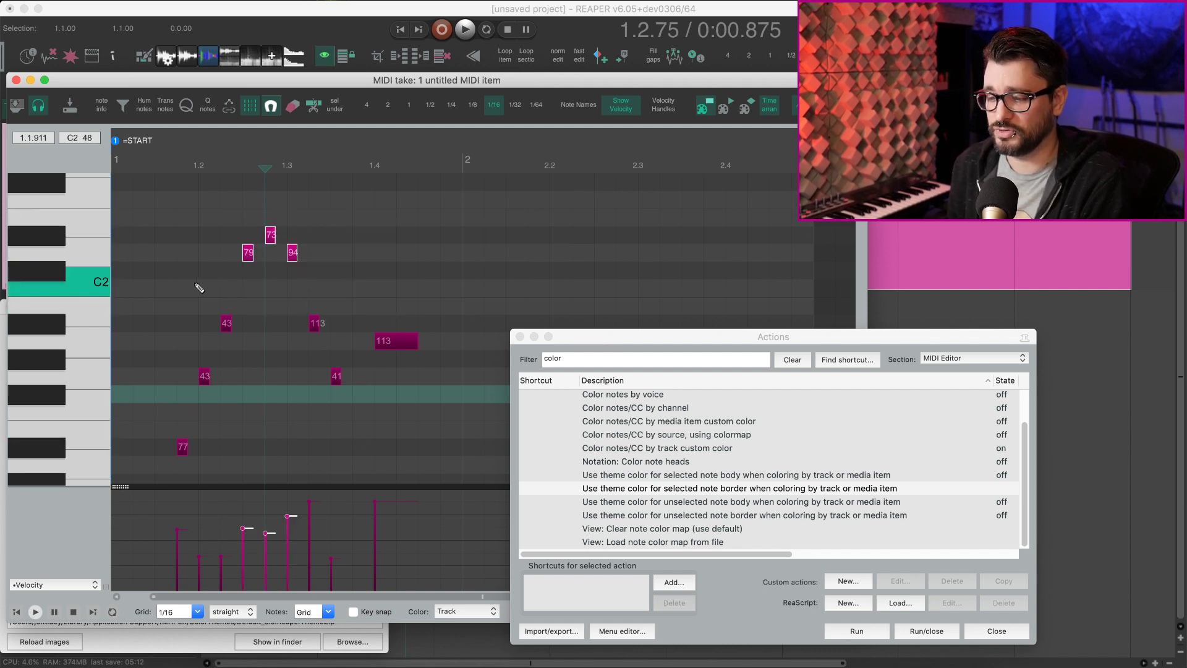
pyautogui.moveTo(197, 284); pyautogui.dragTo(335, 425)
pyautogui.click(307, 408)
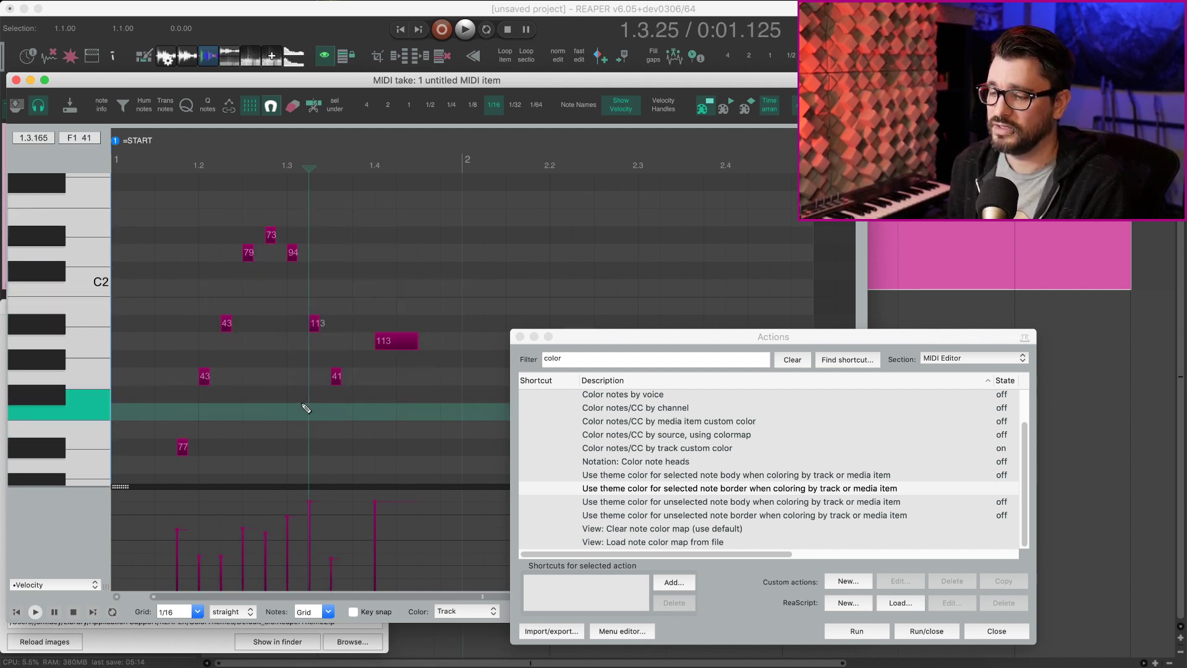
pyautogui.click(384, 343)
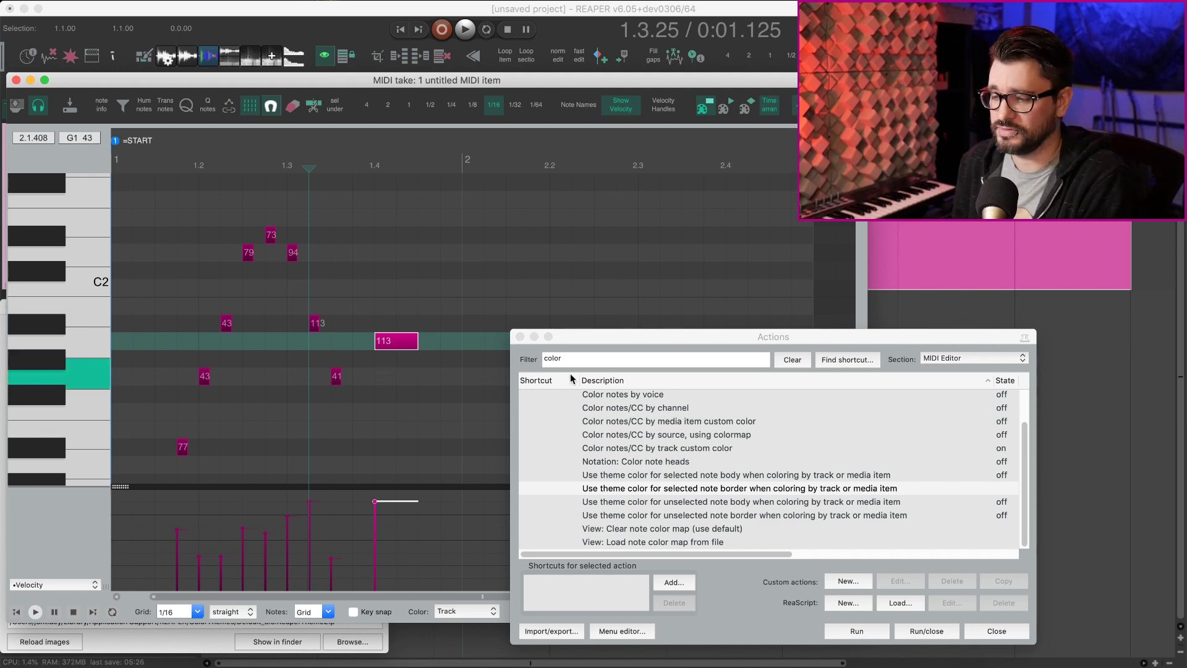
# - Multi-select the four theme-colour actions in the Actions list, leaving out the clear colour map action
pyautogui.click(677, 337)
pyautogui.keyDown('shift'); pyautogui.click(761, 342); pyautogui.keyUp('shift')
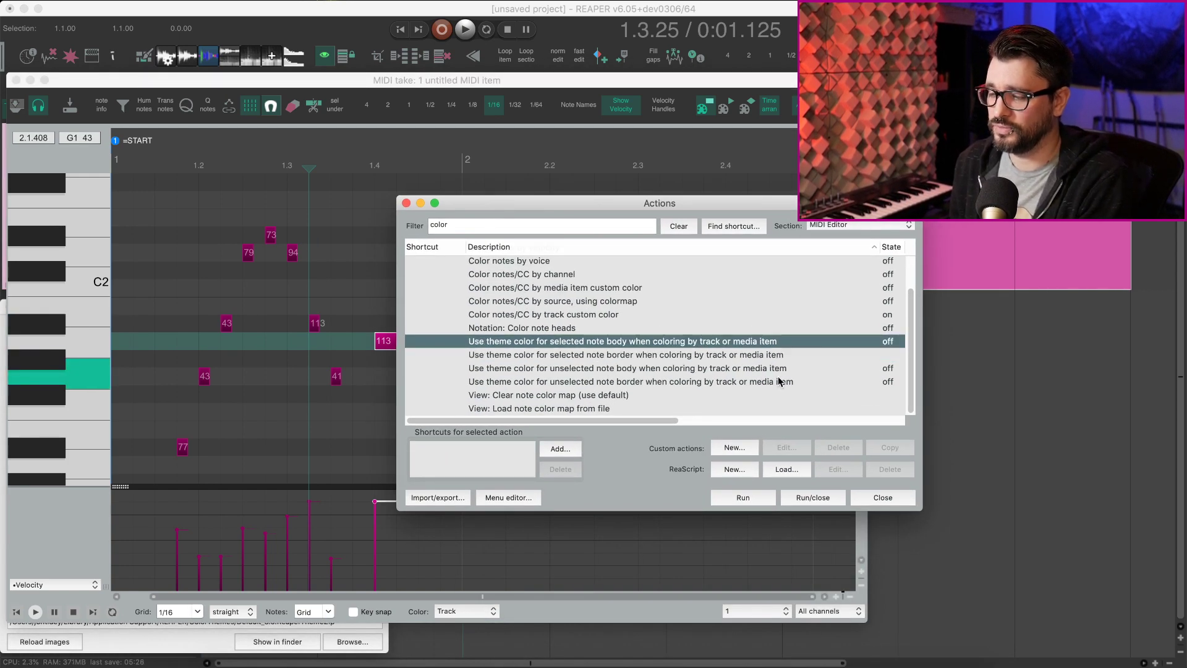
pyautogui.keyDown('shift'); pyautogui.click(784, 394); pyautogui.keyUp('shift')
pyautogui.keyDown('super'); pyautogui.click(770, 394); pyautogui.keyUp('super')
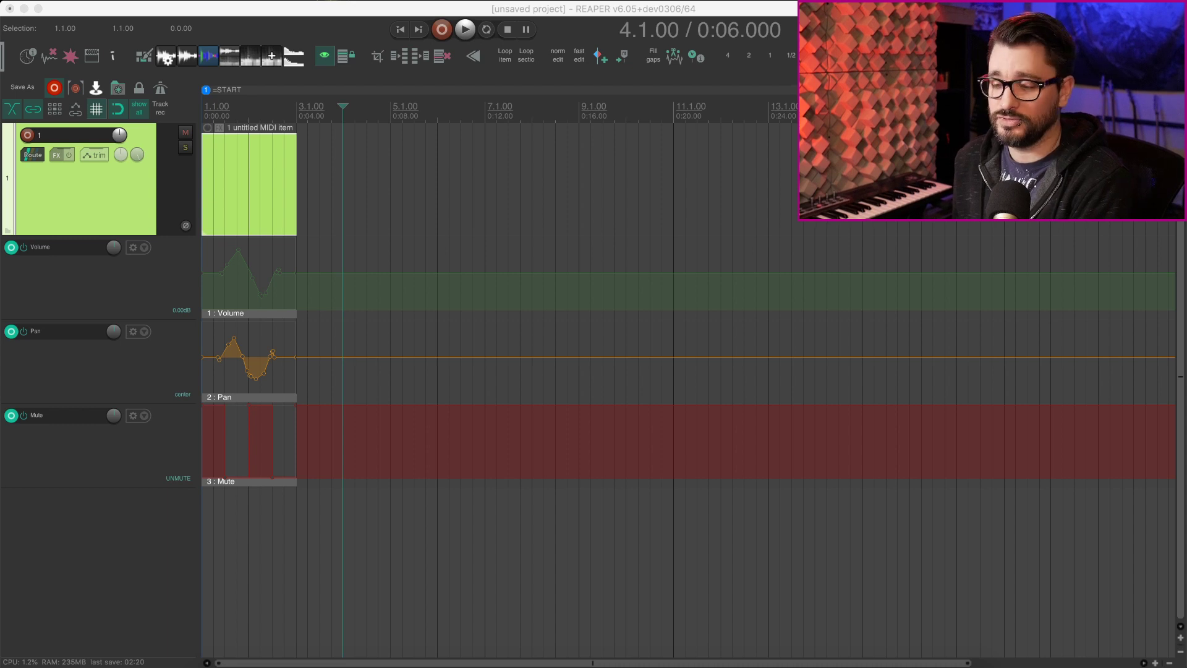
# - Step the play cursor through the item, then paste the MIDI item with its automation items at bar 5
pyautogui.click(245, 184)
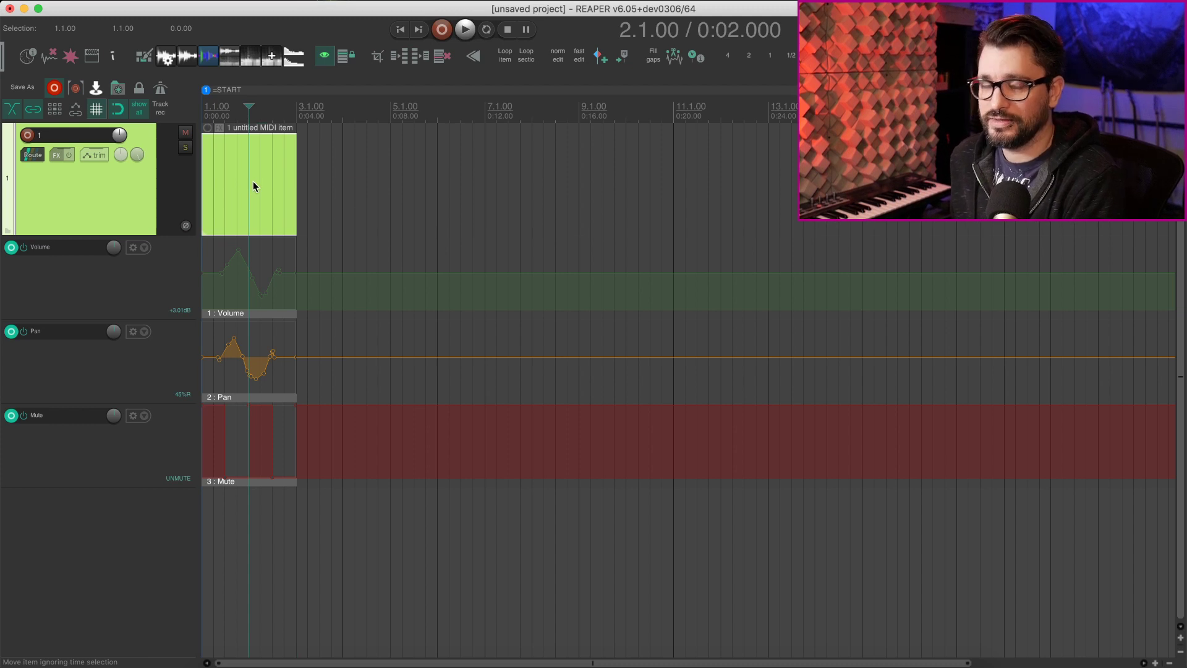
pyautogui.click(257, 189)
pyautogui.scroll(3, 257, 190)
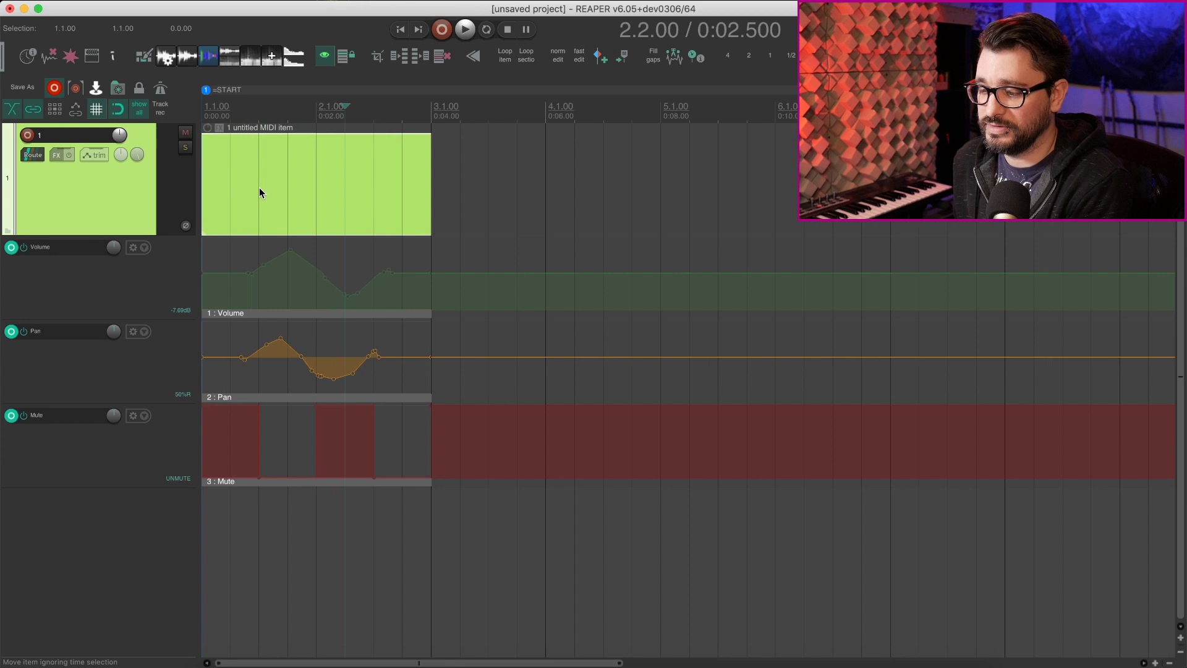
pyautogui.click(258, 183)
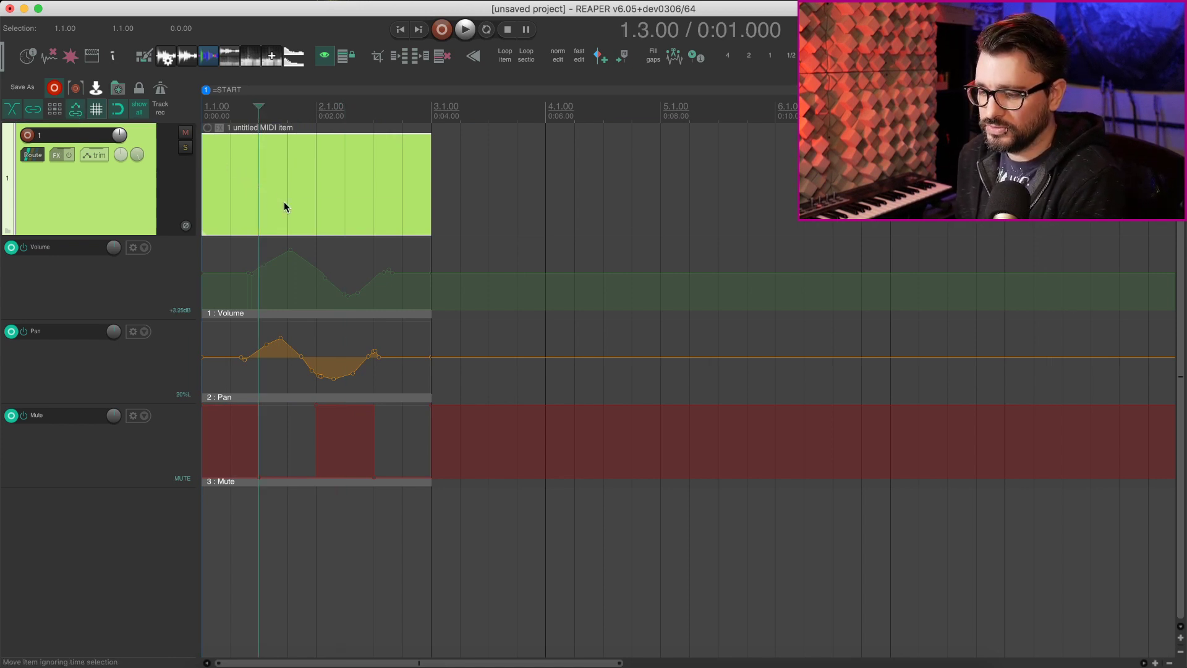
pyautogui.click(289, 209)
pyautogui.scroll(-1, 296, 232)
pyautogui.scroll(-1, 298, 237)
pyautogui.click(250, 182)
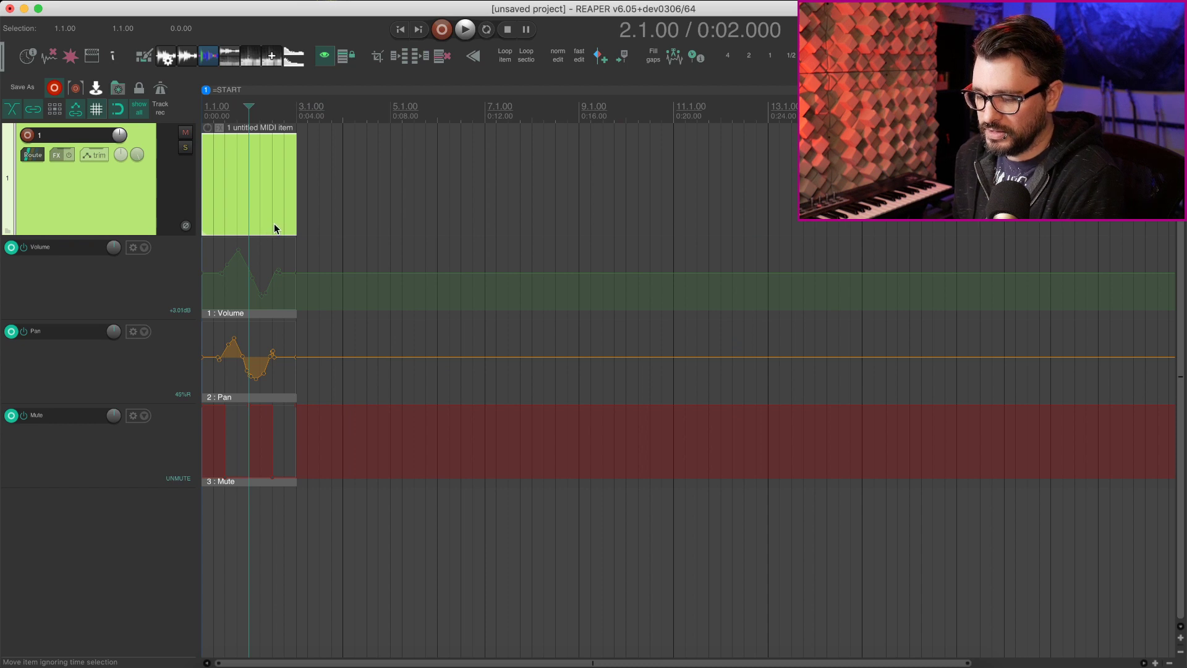
pyautogui.click(401, 177)
pyautogui.hotkey('ctrl', 'v')
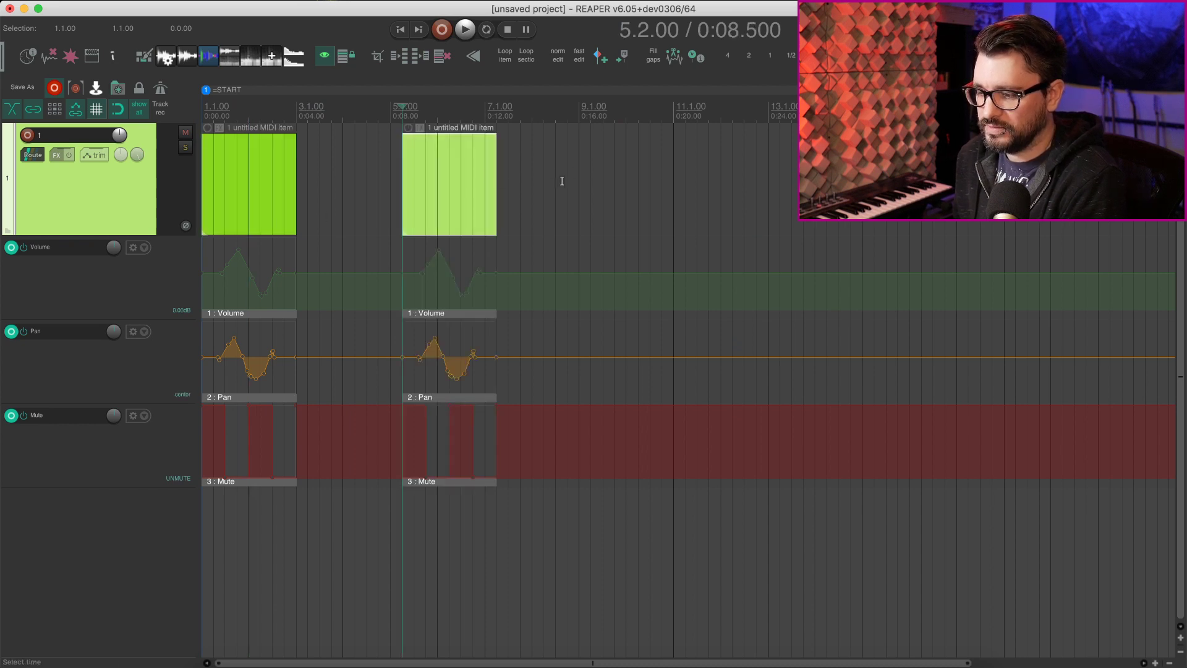
pyautogui.click(452, 217)
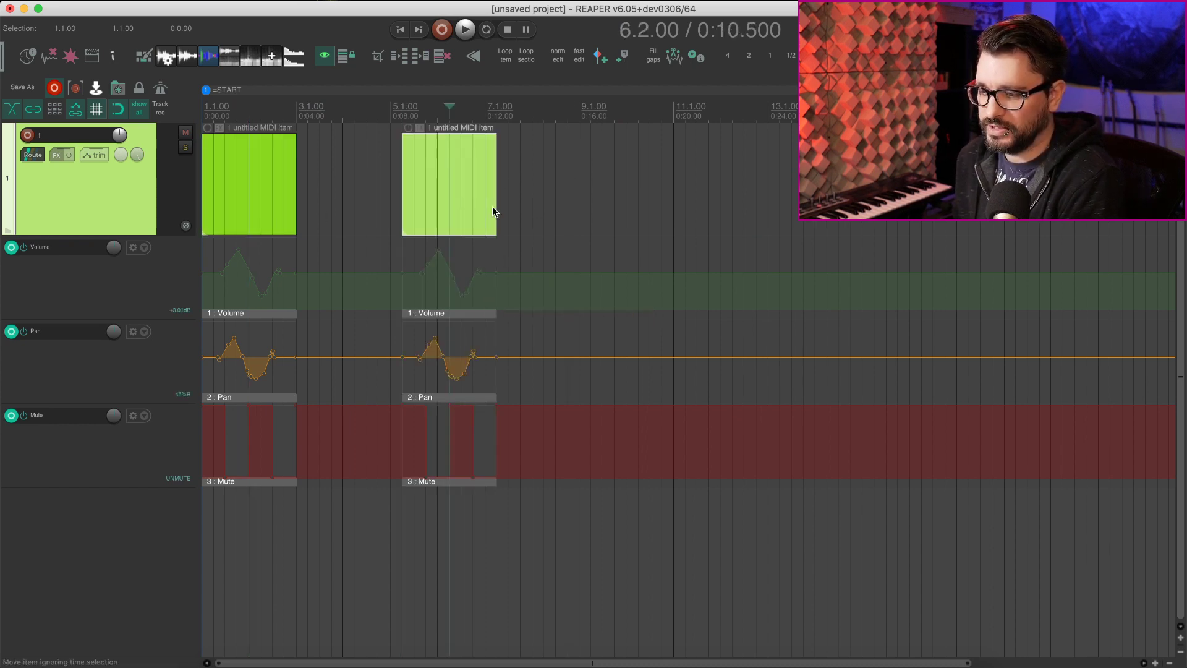
# - Time-select 5.4.00–6.4.00, copy the middle item and paste it again at bar 10
pyautogui.moveTo(425, 185); pyautogui.dragTo(555, 188)
pyautogui.click(555, 188)
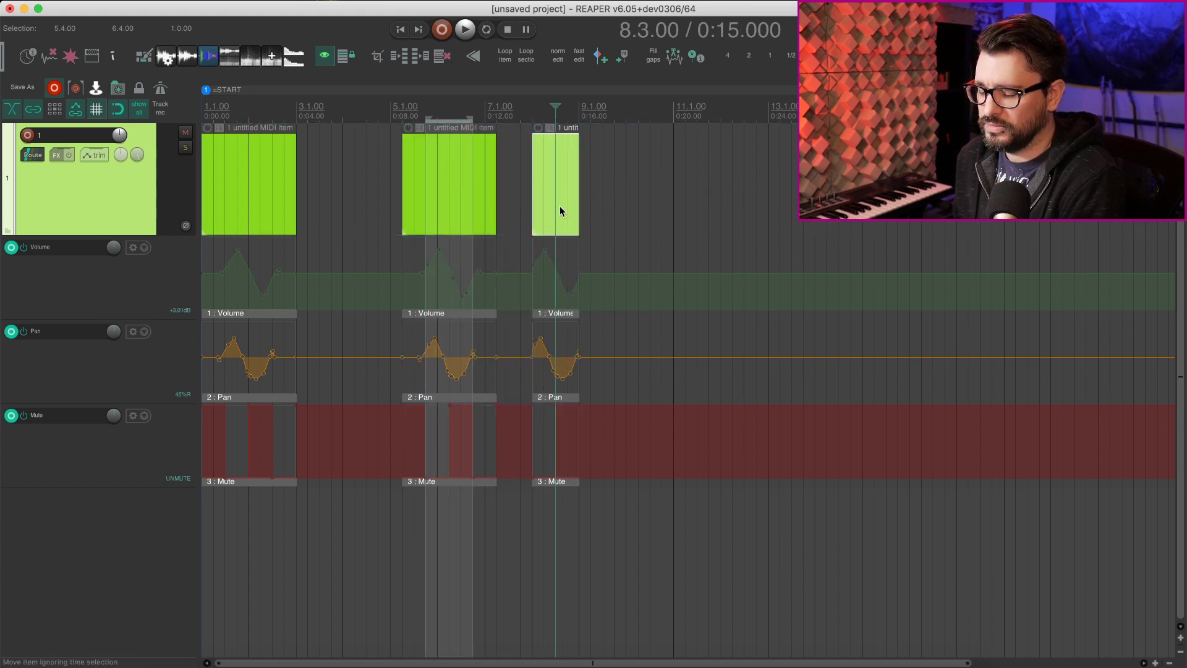
pyautogui.click(457, 197)
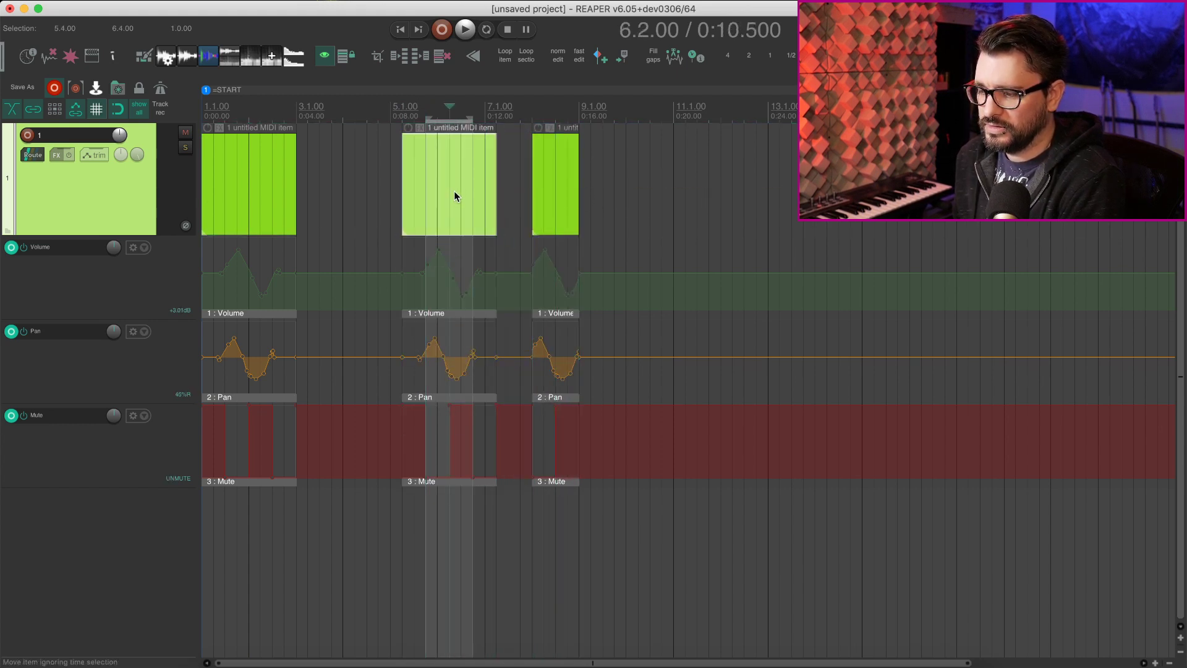
pyautogui.click(622, 178)
pyautogui.hotkey('ctrl', 'v')
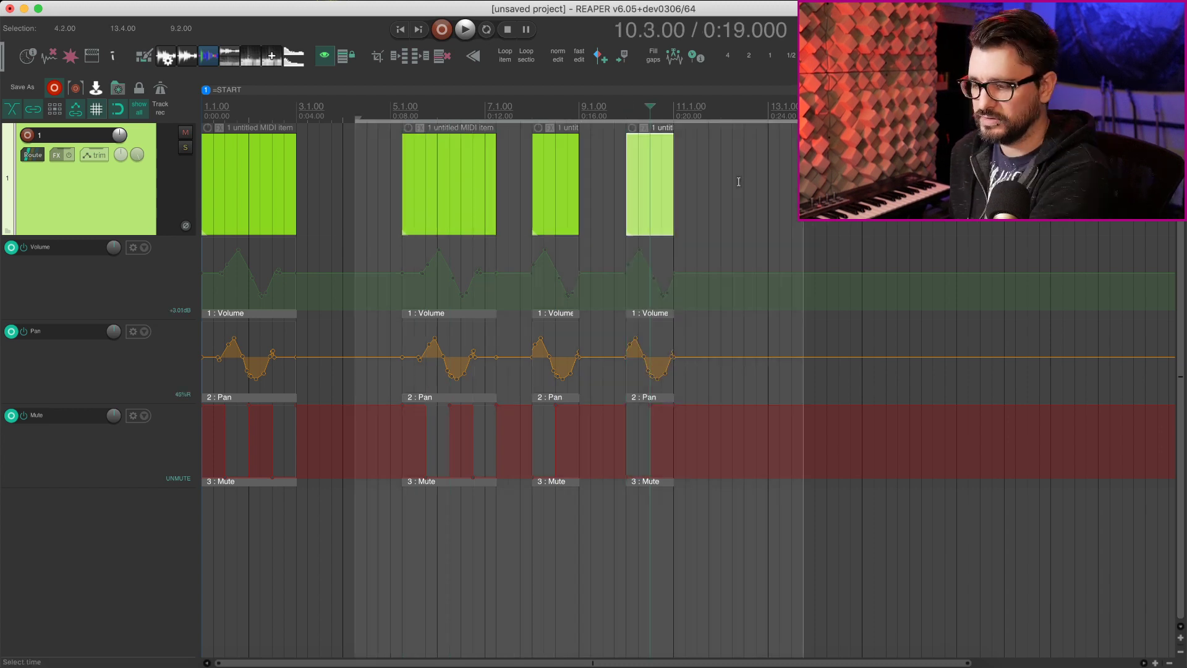
# - Time-select from bar 5 onward and delete the pasted items and their leftover automation items
pyautogui.moveTo(742, 184); pyautogui.dragTo(391, 186)
pyautogui.press('Delete')
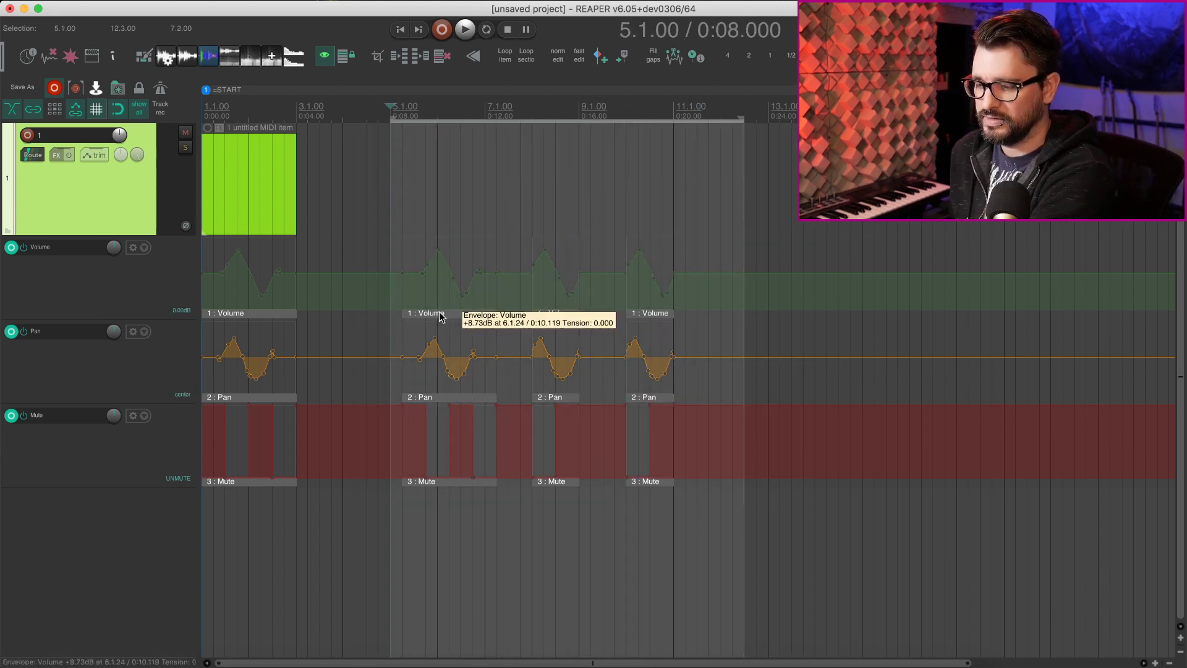
pyautogui.moveTo(397, 316); pyautogui.dragTo(664, 323)
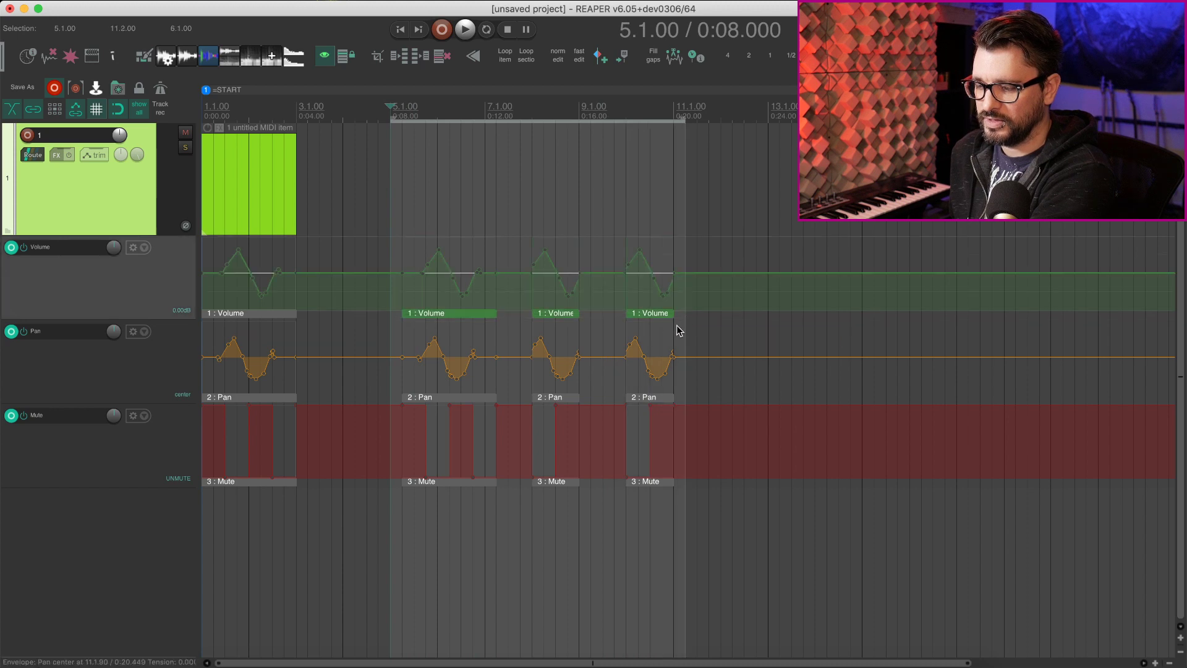
pyautogui.press('Delete')
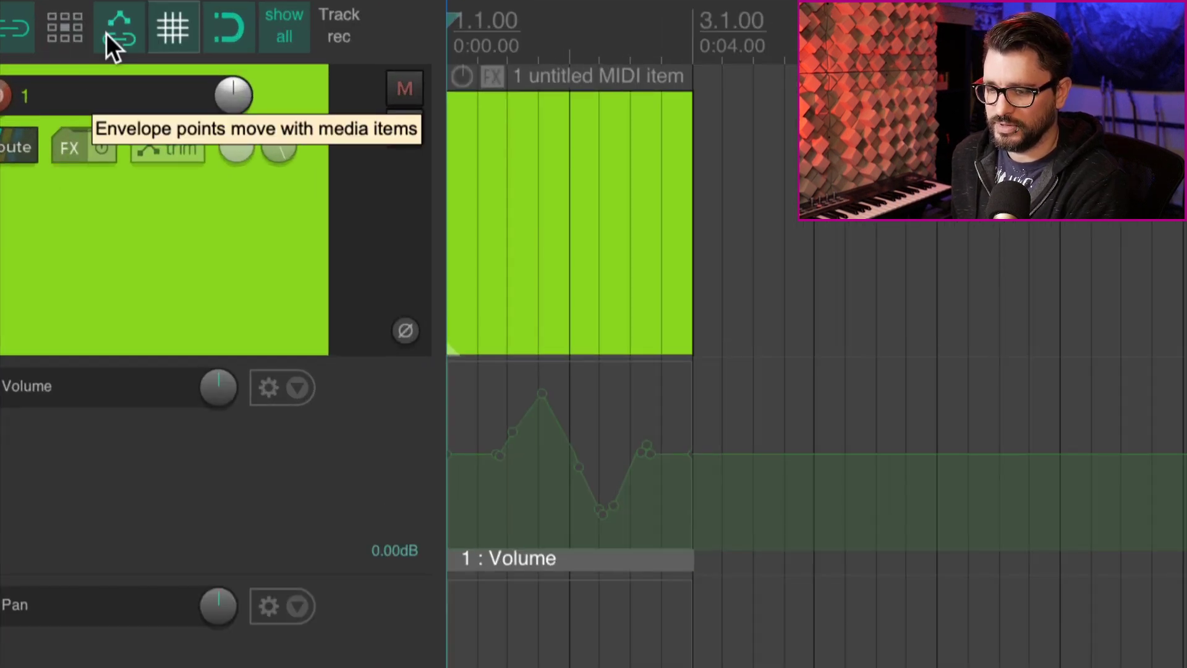
# - Turn off 'Envelope points move with media items', paste a plain copy, and draw a peaked Pan curve under the first item
pyautogui.click(105, 34)
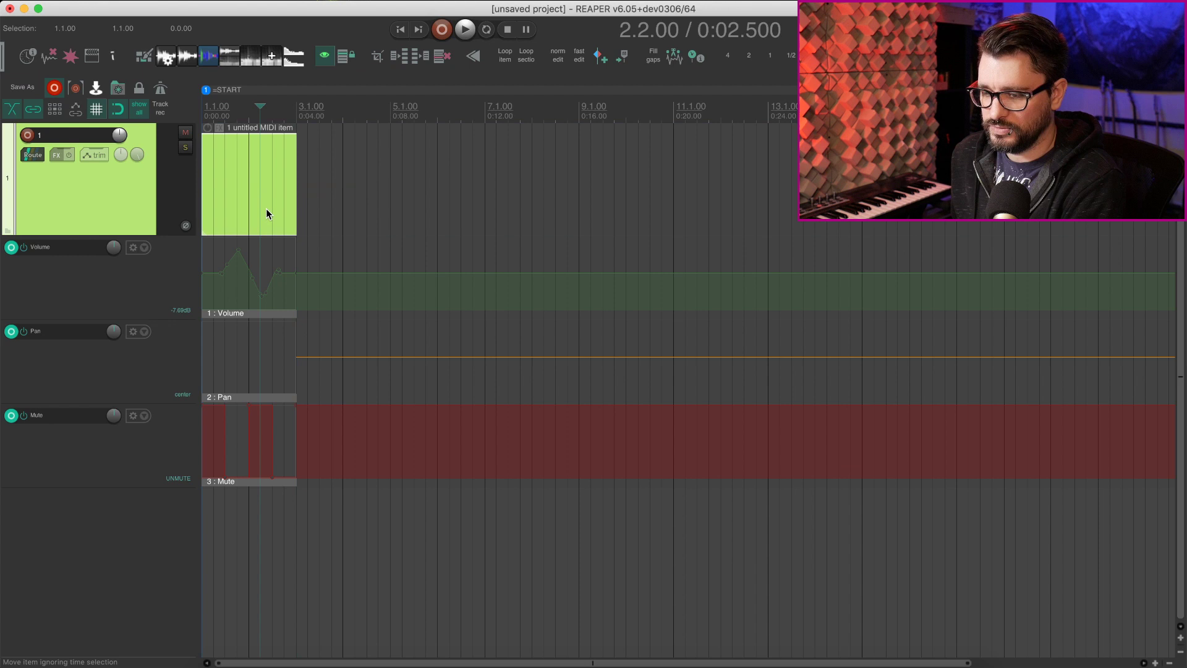
pyautogui.click(378, 176)
pyautogui.hotkey('ctrl', 'v')
pyautogui.click(438, 181)
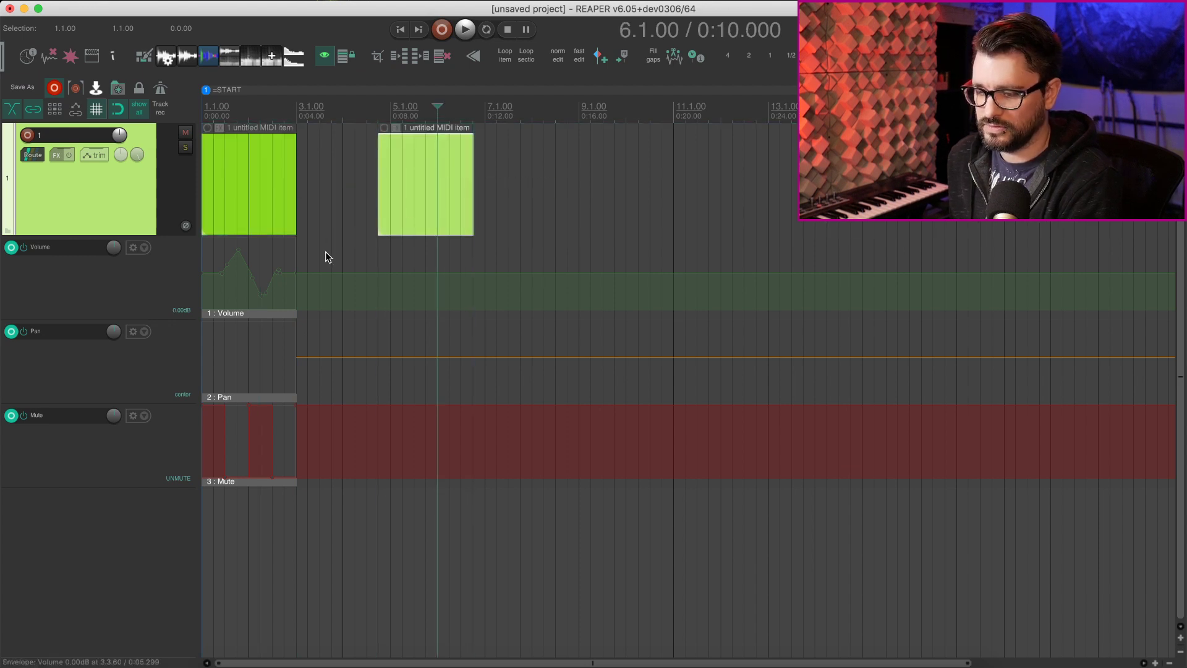
pyautogui.click(223, 385)
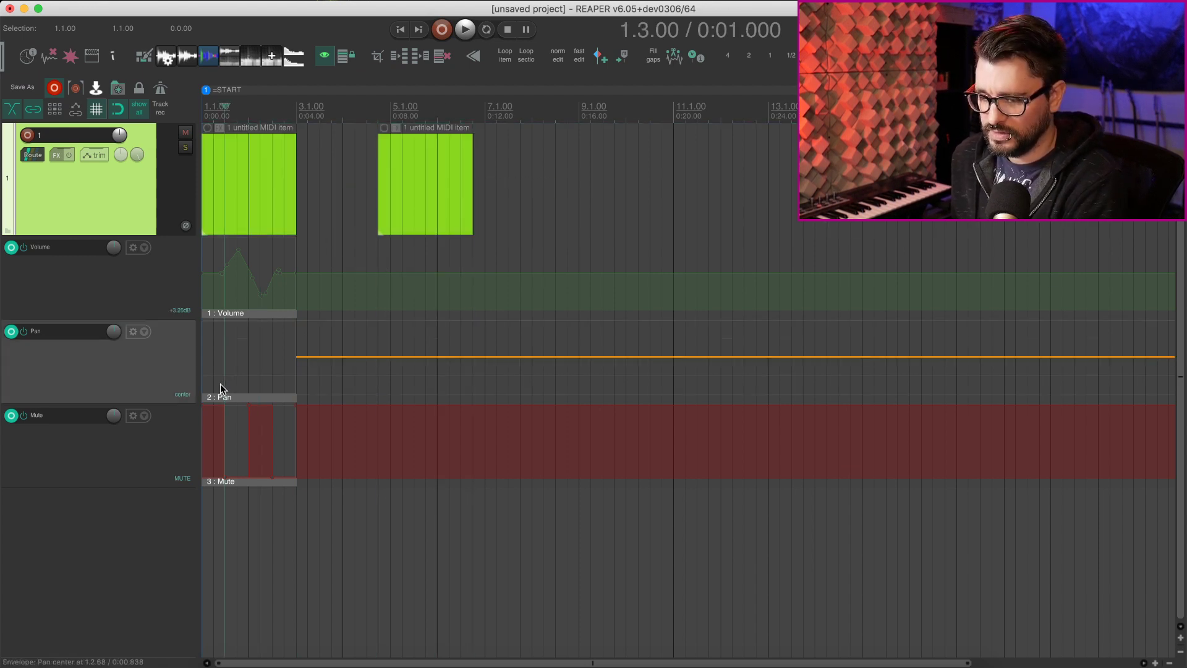
pyautogui.moveTo(213, 381); pyautogui.dragTo(295, 381)
# - Select the first item with its Volume and Mute automation items and paste them after the second item
pyautogui.click(419, 215)
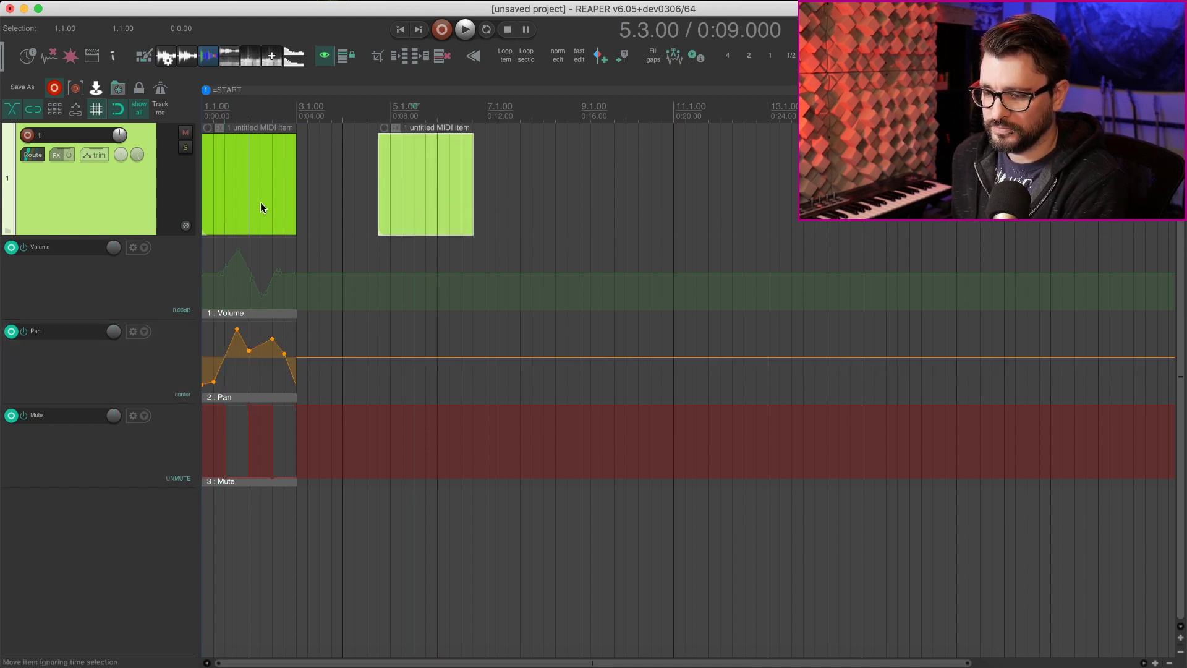
pyautogui.click(261, 484)
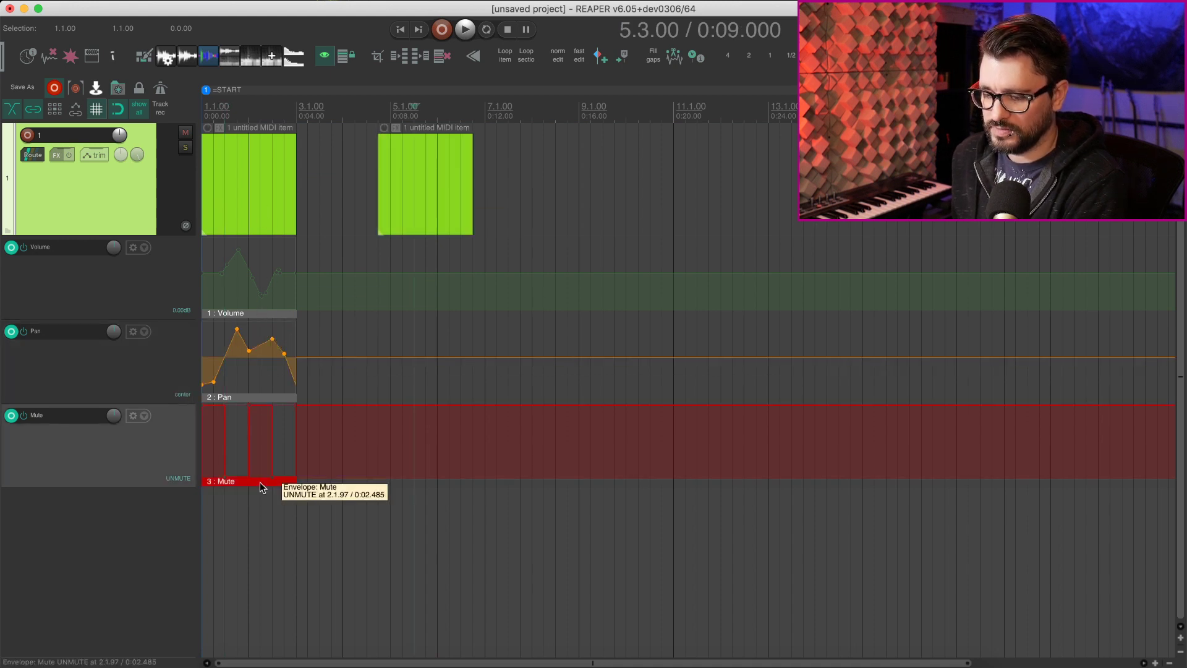
pyautogui.click(262, 314)
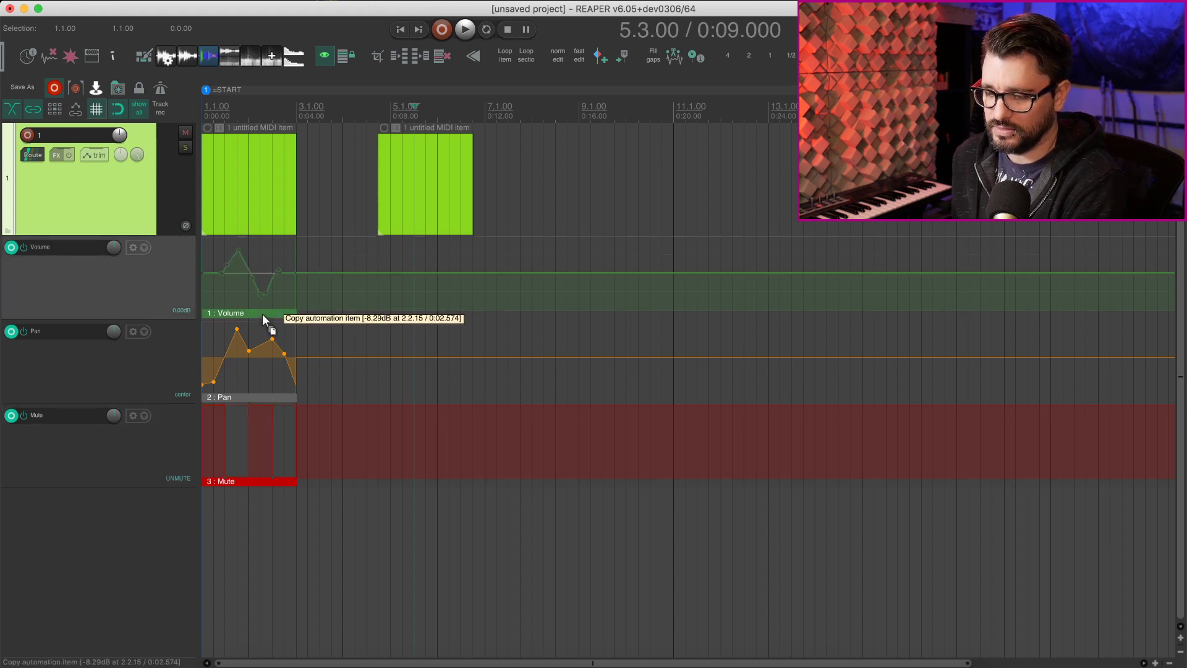
pyautogui.click(259, 194)
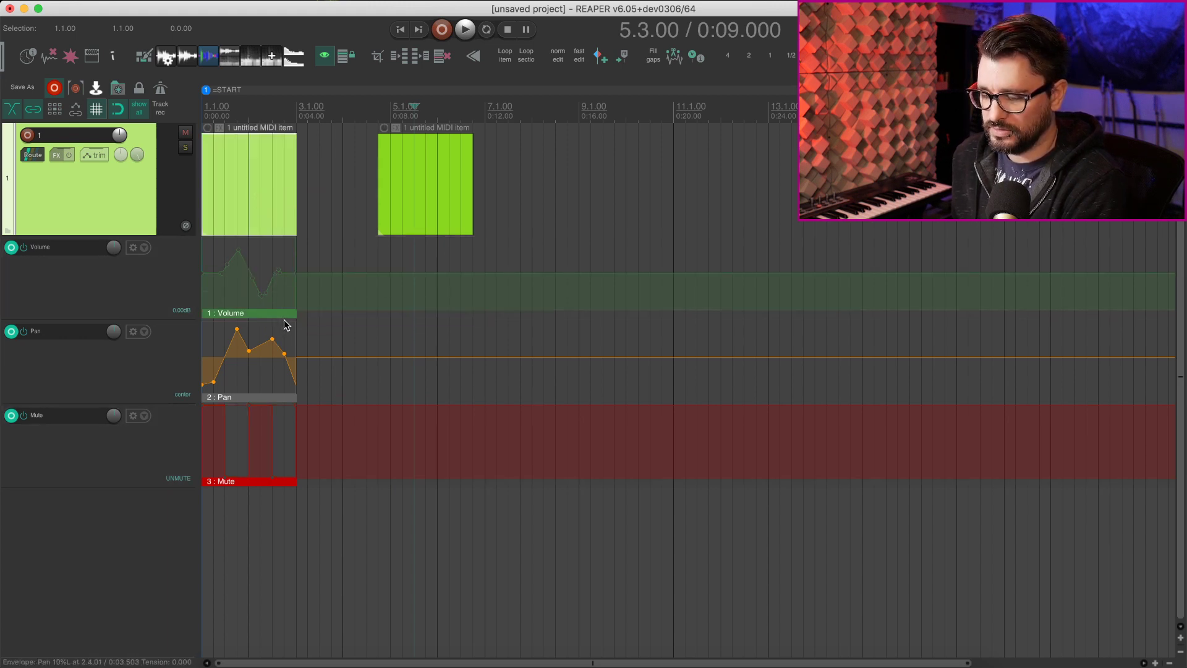
pyautogui.click(554, 199)
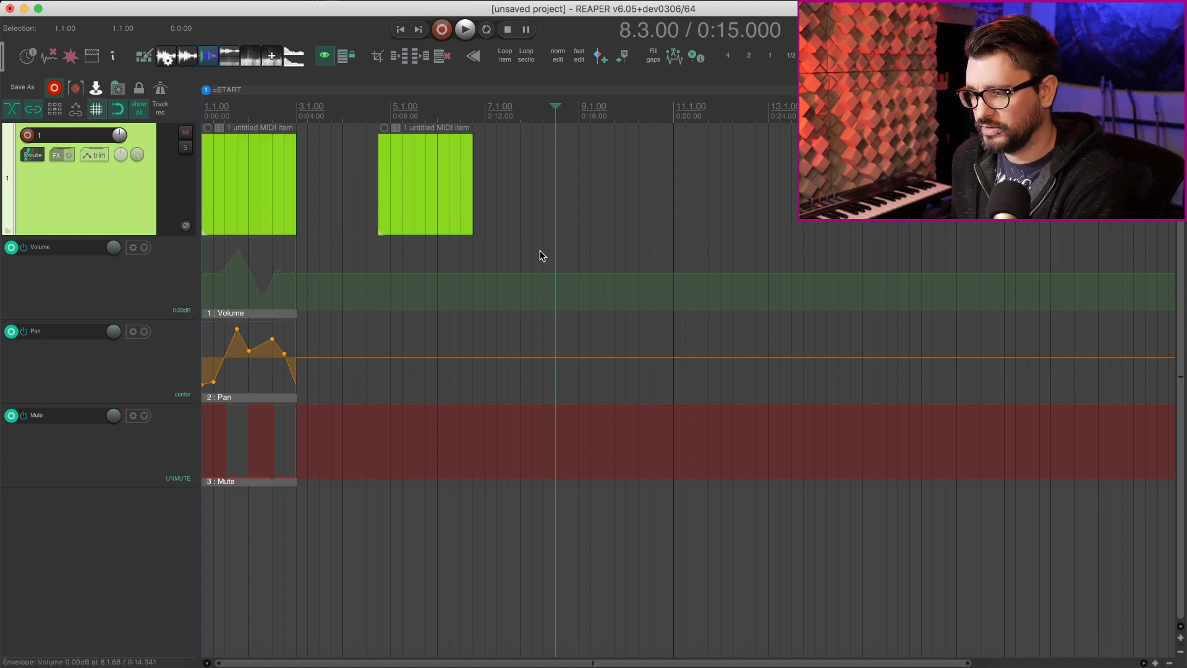
pyautogui.press('super+v')
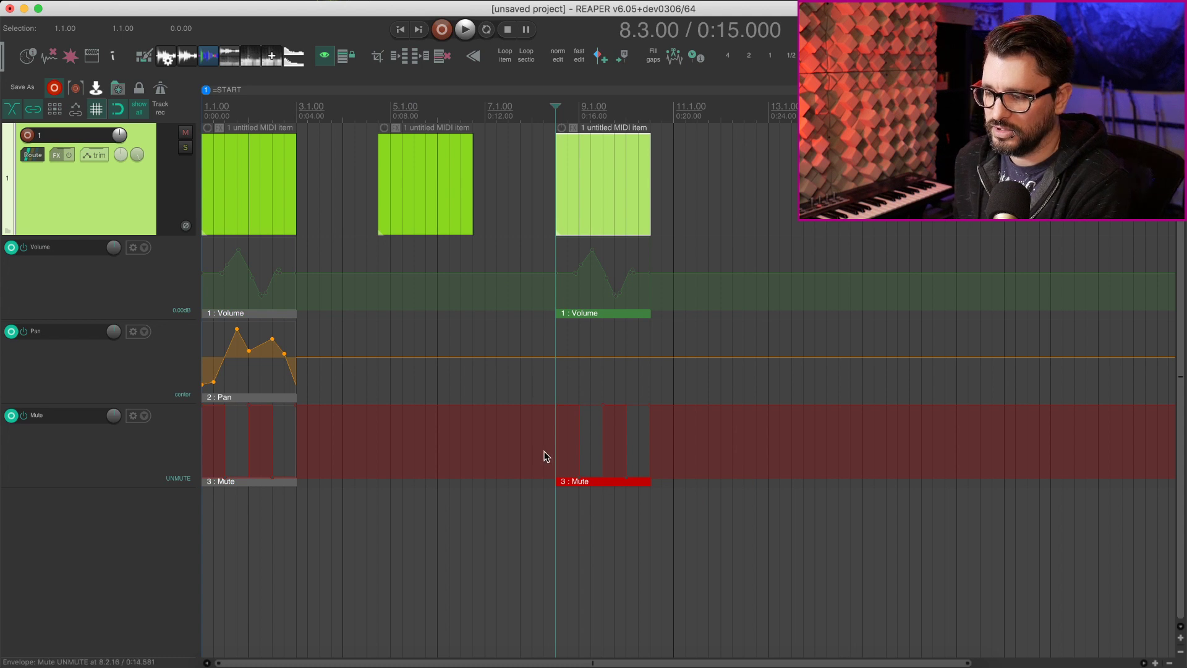
pyautogui.click(487, 547)
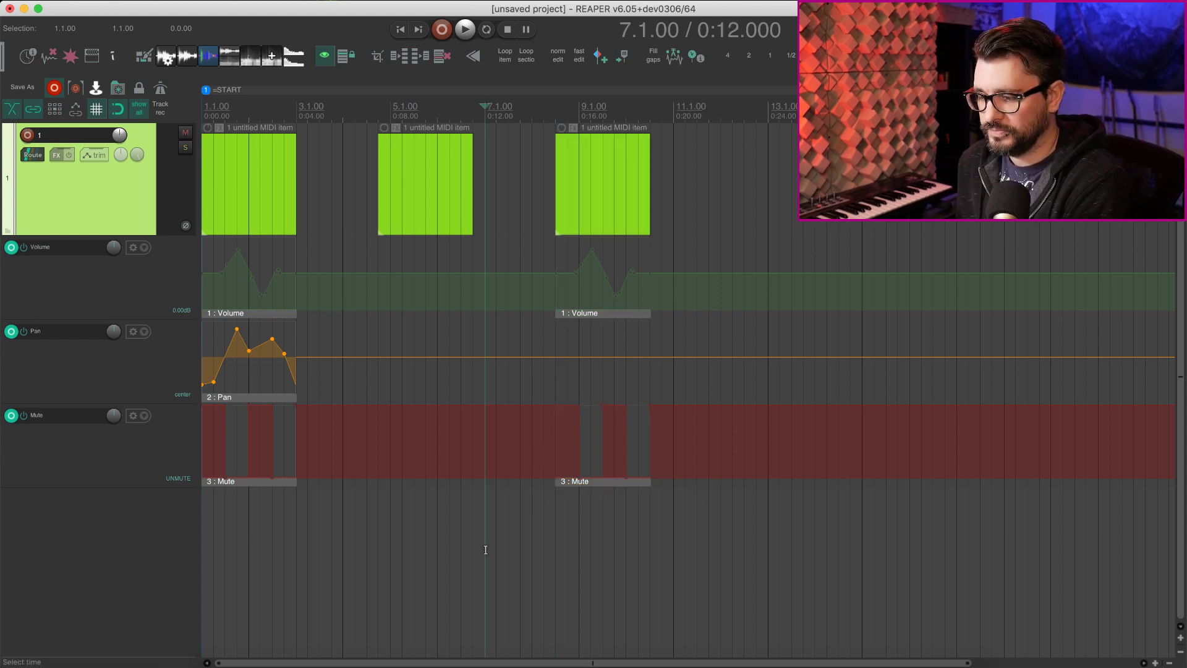
pyautogui.moveTo(307, 649)
pyautogui.mouseDown()
pyautogui.moveTo(208, 161)
pyautogui.moveTo(230, 189)
pyautogui.mouseUp()
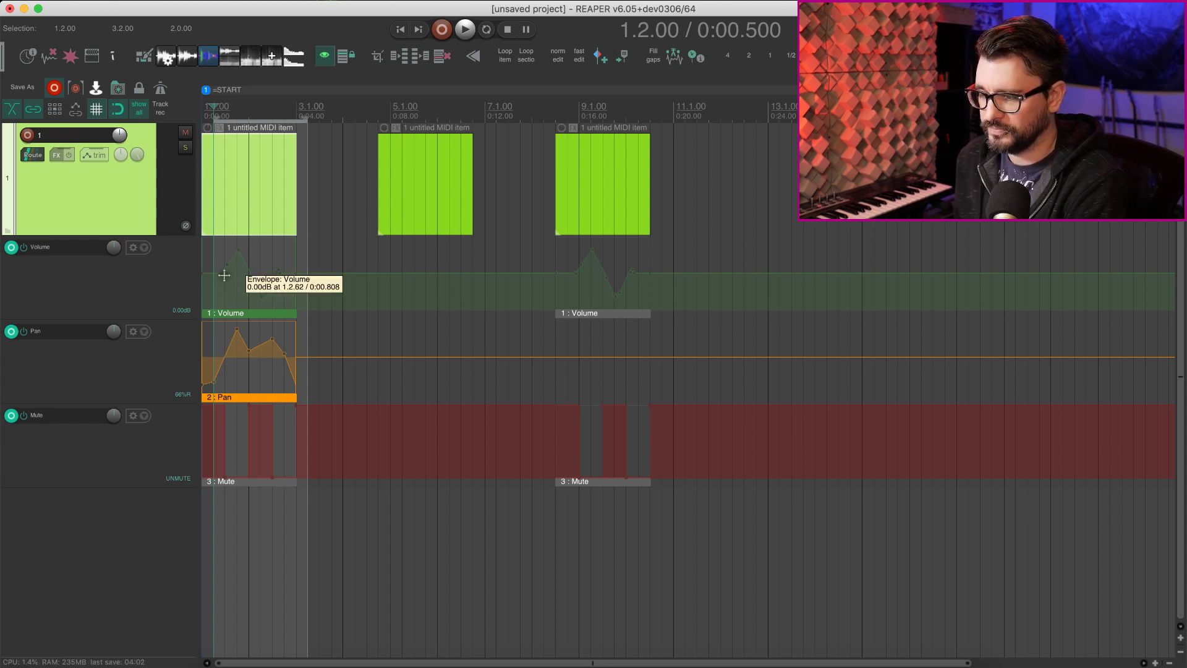
# - Paste the item with its Volume and Pan automation at bar 13, then duplicate it without automation
pyautogui.click(769, 216)
pyautogui.hotkey('ctrl', 'v')
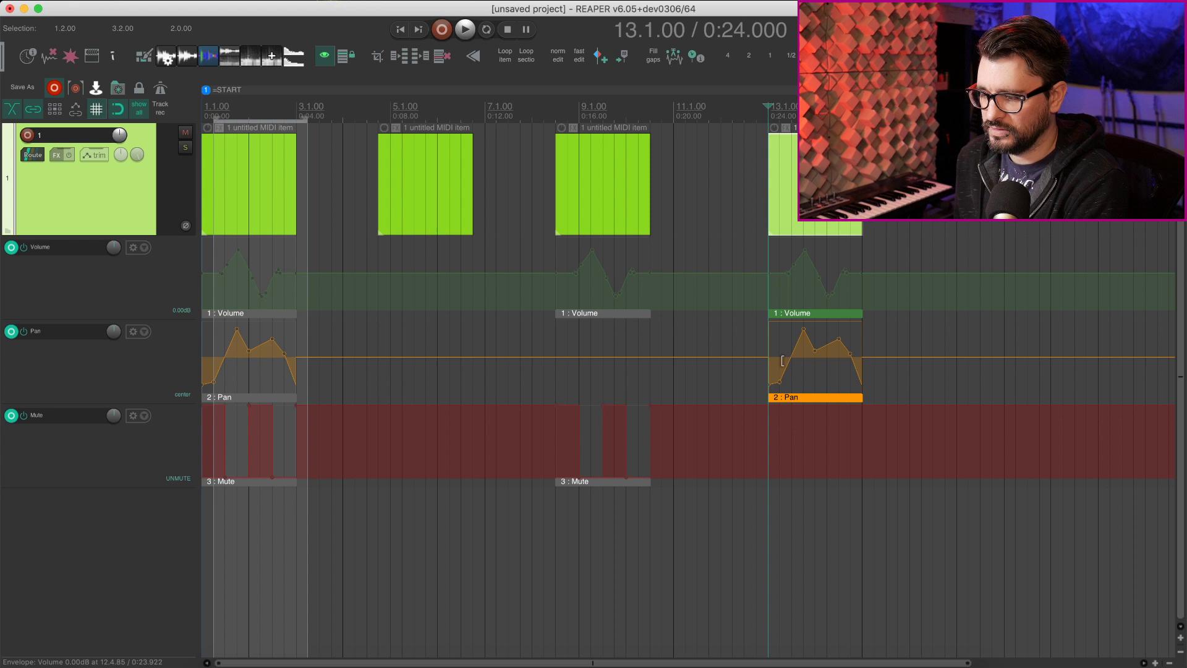
pyautogui.click(719, 512)
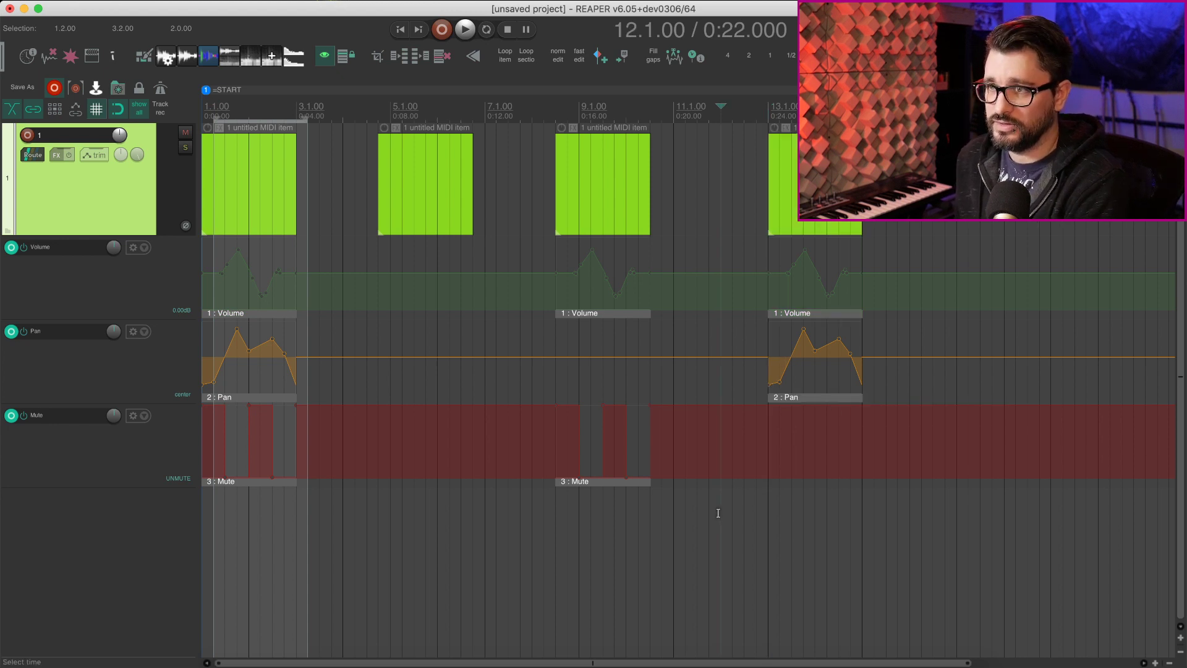
pyautogui.hscroll(5, 718, 512)
pyautogui.hscroll(-3, 650, 278)
pyautogui.click(698, 186)
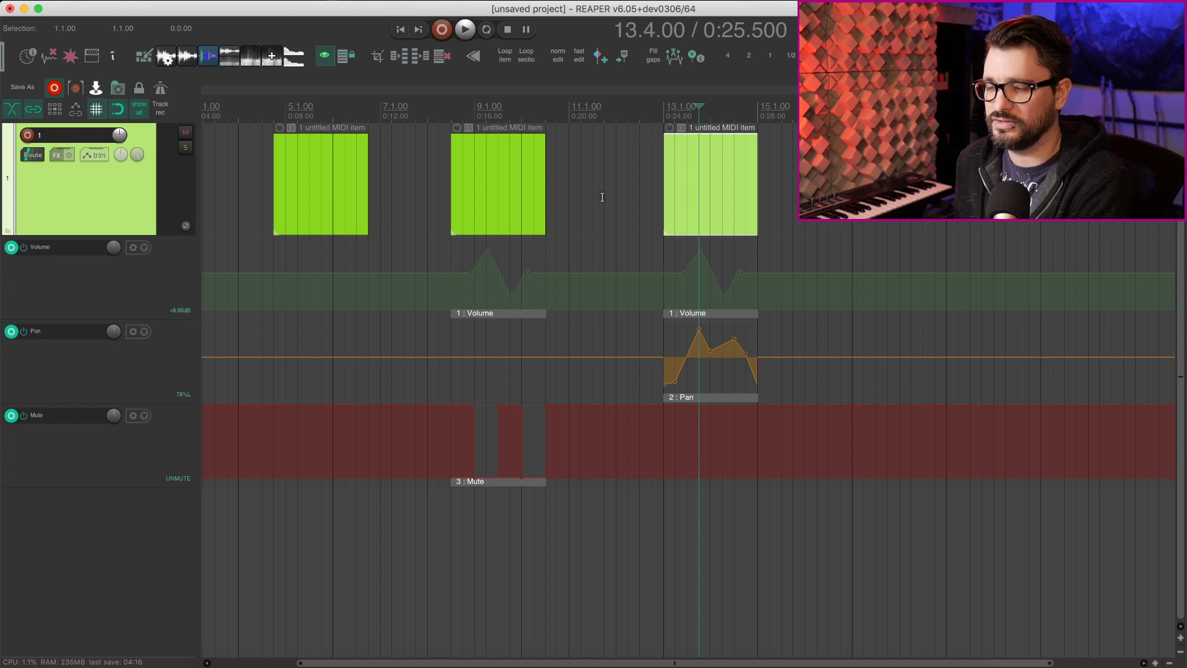
pyautogui.hscroll(3, 602, 196)
pyautogui.hscroll(2, 599, 195)
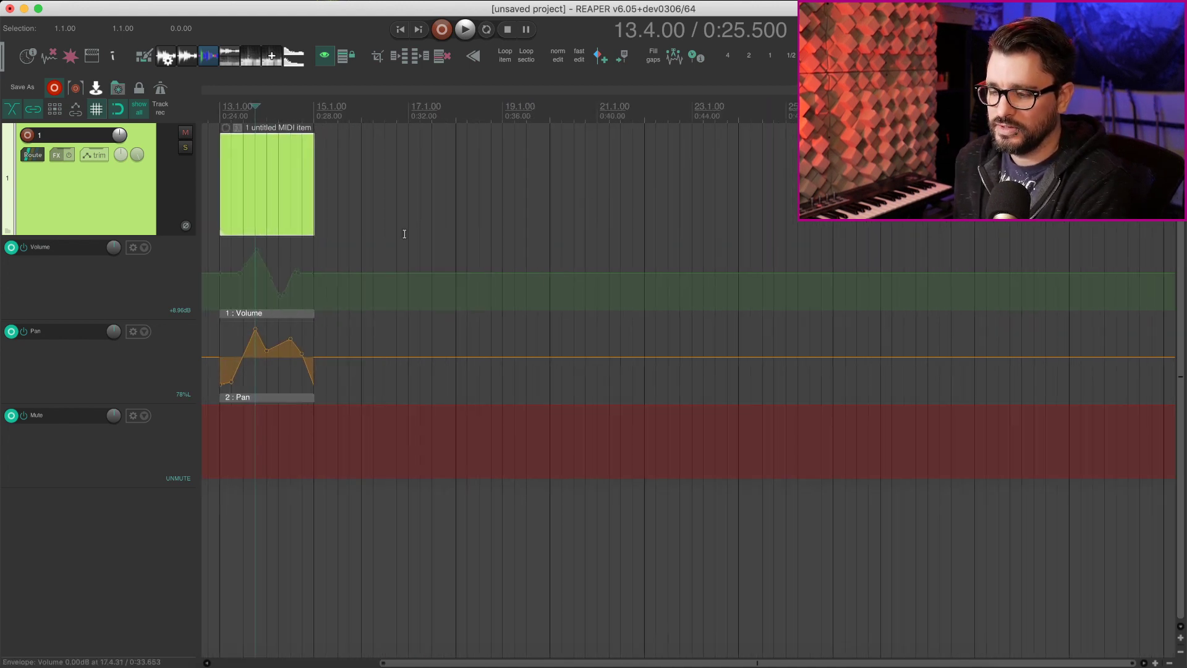
pyautogui.hotkey('ctrl', 'd')
pyautogui.moveTo(348, 176); pyautogui.dragTo(358, 176)
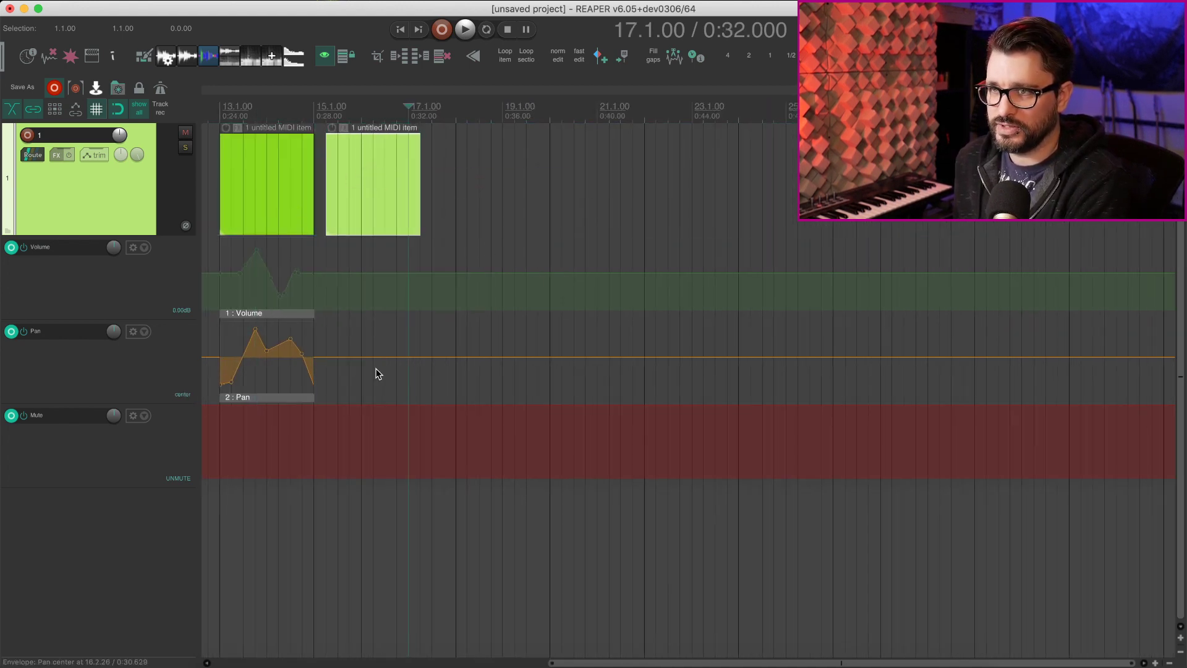
# - Drag-copy the first MIDI item near bar 19 and copy its Volume automation item underneath it
pyautogui.click(290, 188)
pyautogui.click(277, 315)
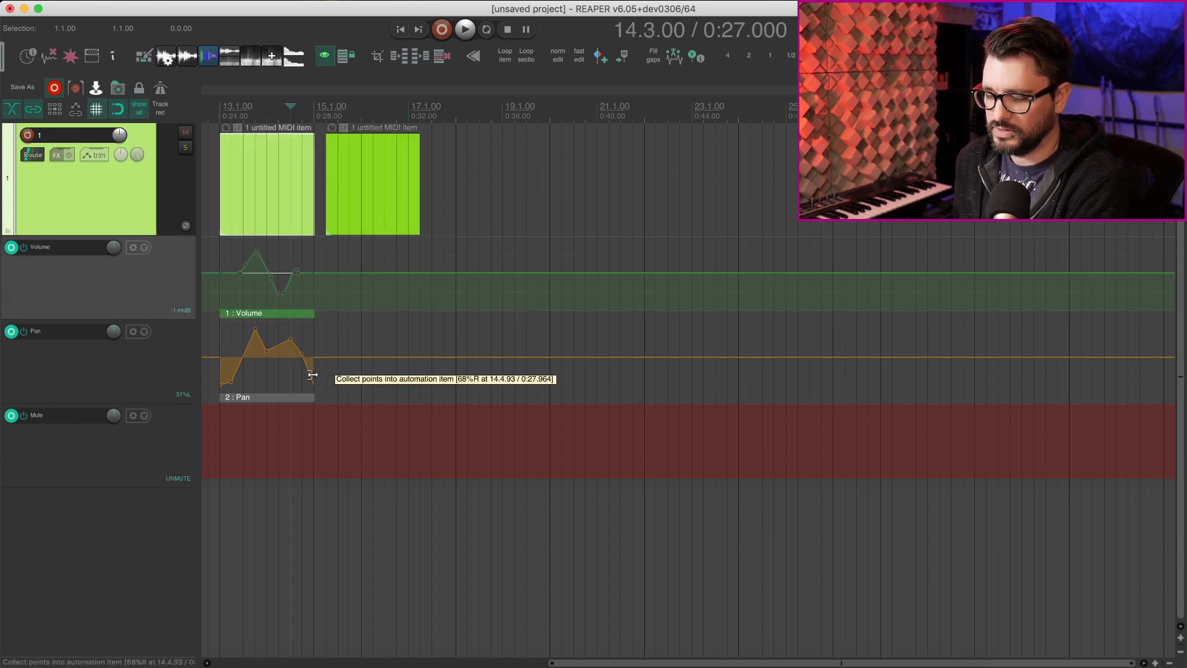
pyautogui.press('super+d')
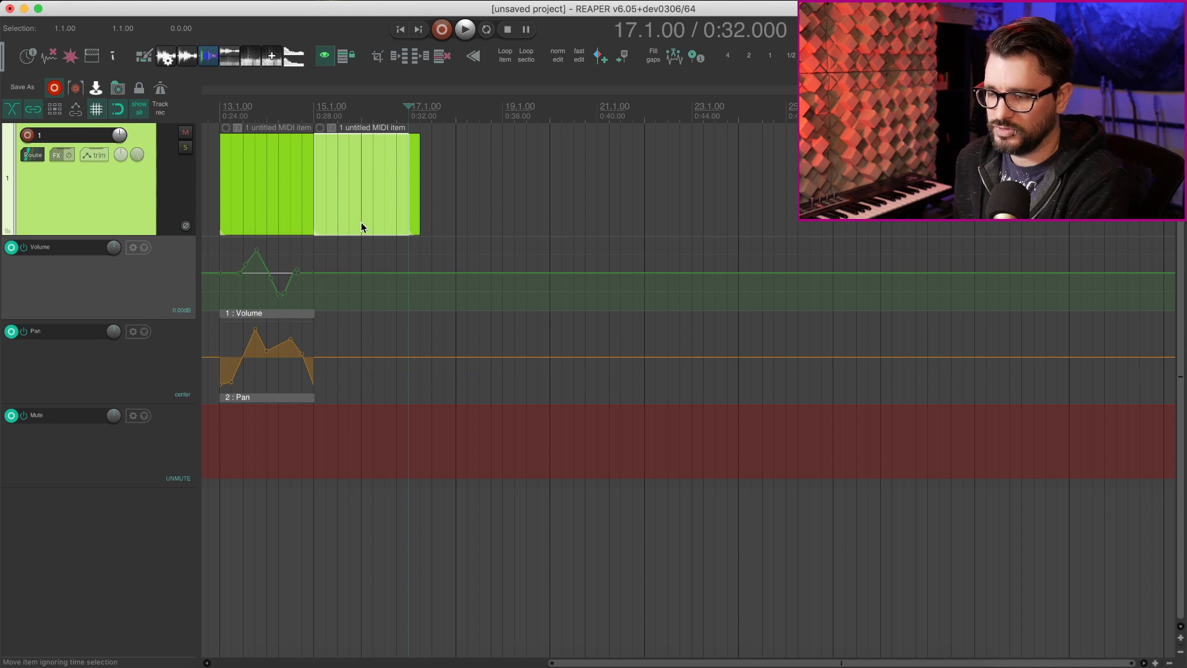
pyautogui.press('super+z')
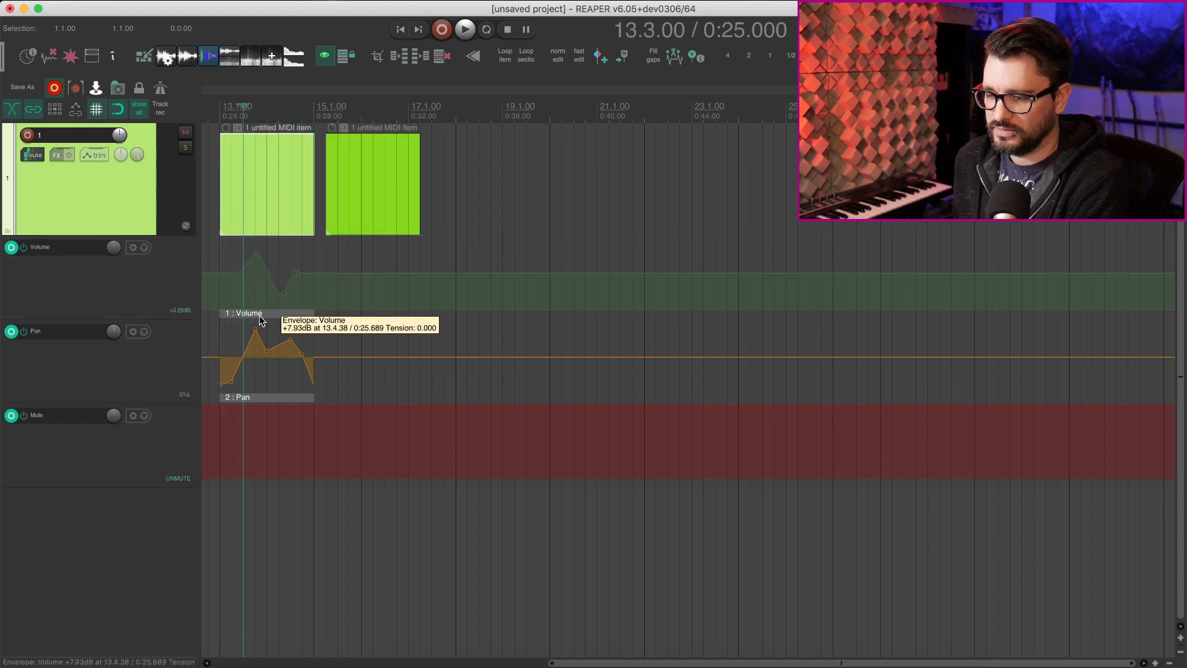
pyautogui.moveTo(271, 196); pyautogui.dragTo(615, 198)
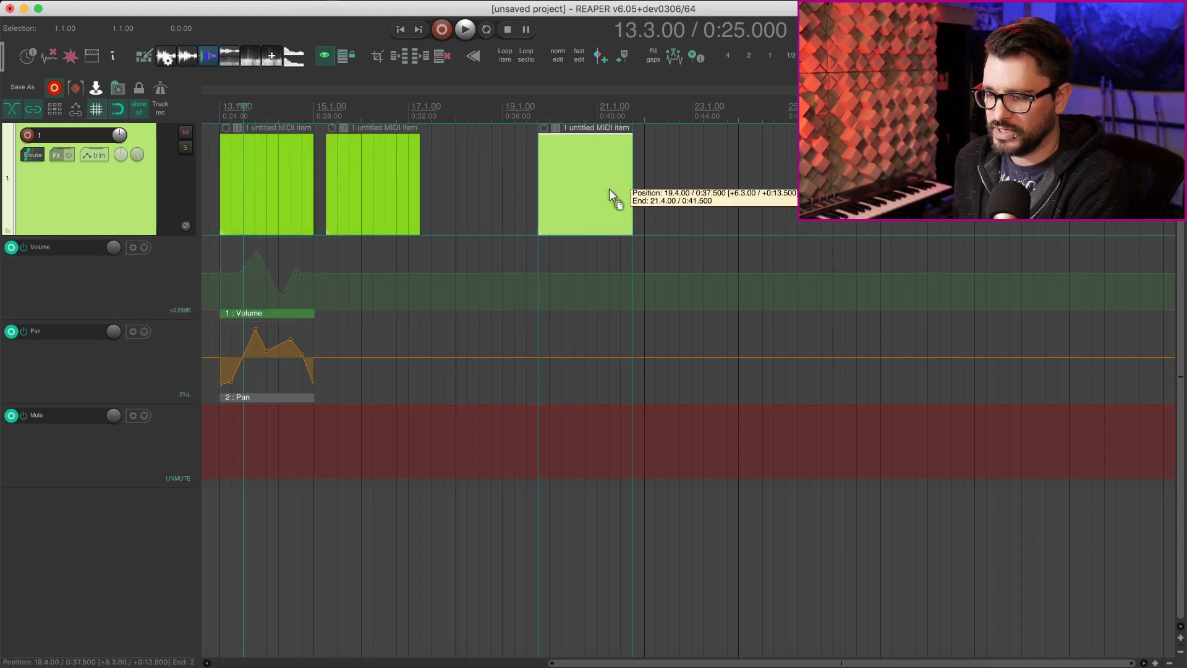
pyautogui.moveTo(300, 306)
pyautogui.mouseDown()
pyautogui.moveTo(588, 332)
pyautogui.moveTo(594, 315)
pyautogui.mouseUp()
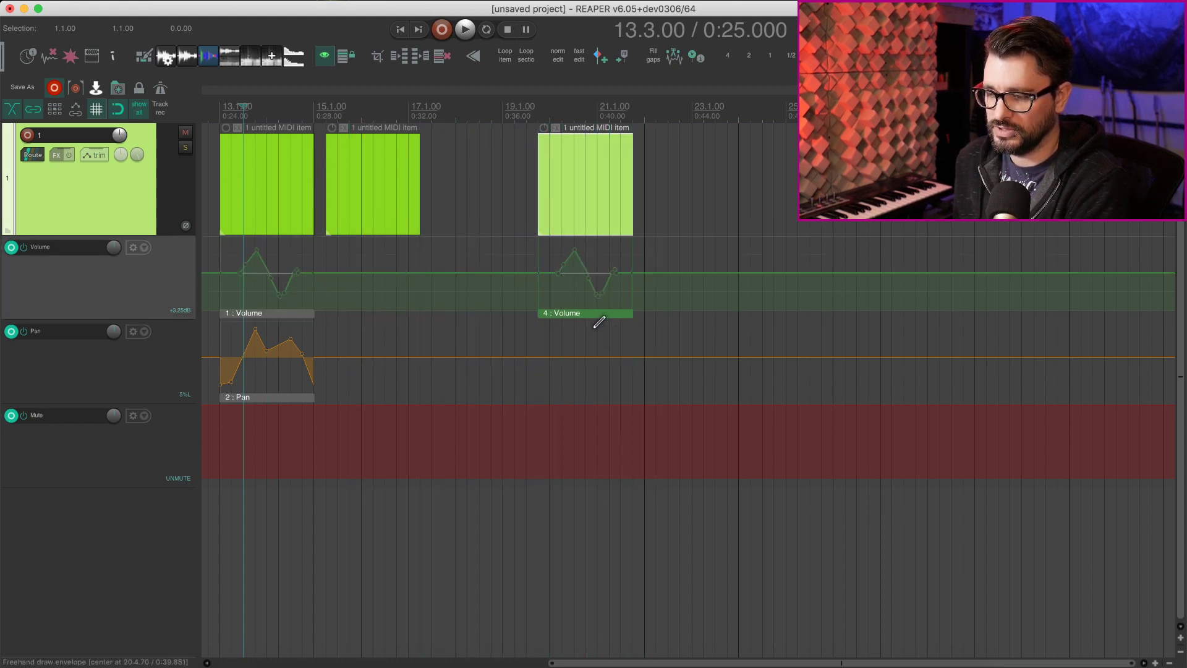
# - Drag-copy a short slice of the first item near bar 18 without its Pan and Volume automation
pyautogui.click(261, 396)
pyautogui.keyDown('ctrl'); pyautogui.click(257, 300); pyautogui.keyUp('ctrl')
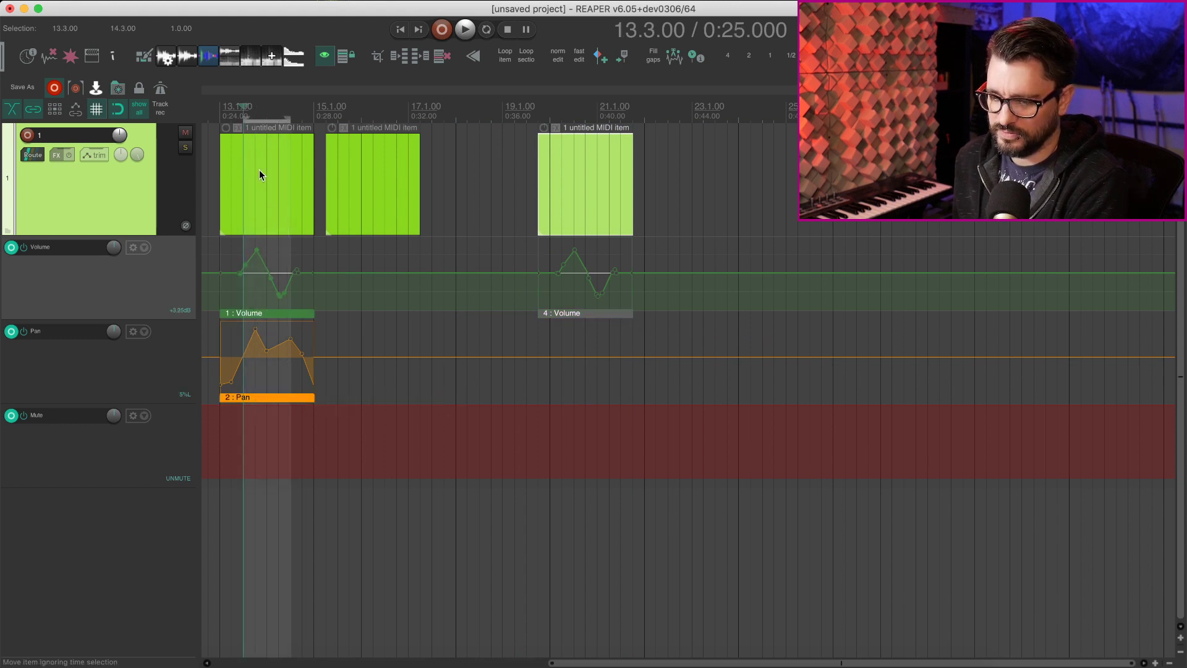
pyautogui.moveTo(259, 172); pyautogui.dragTo(520, 175)
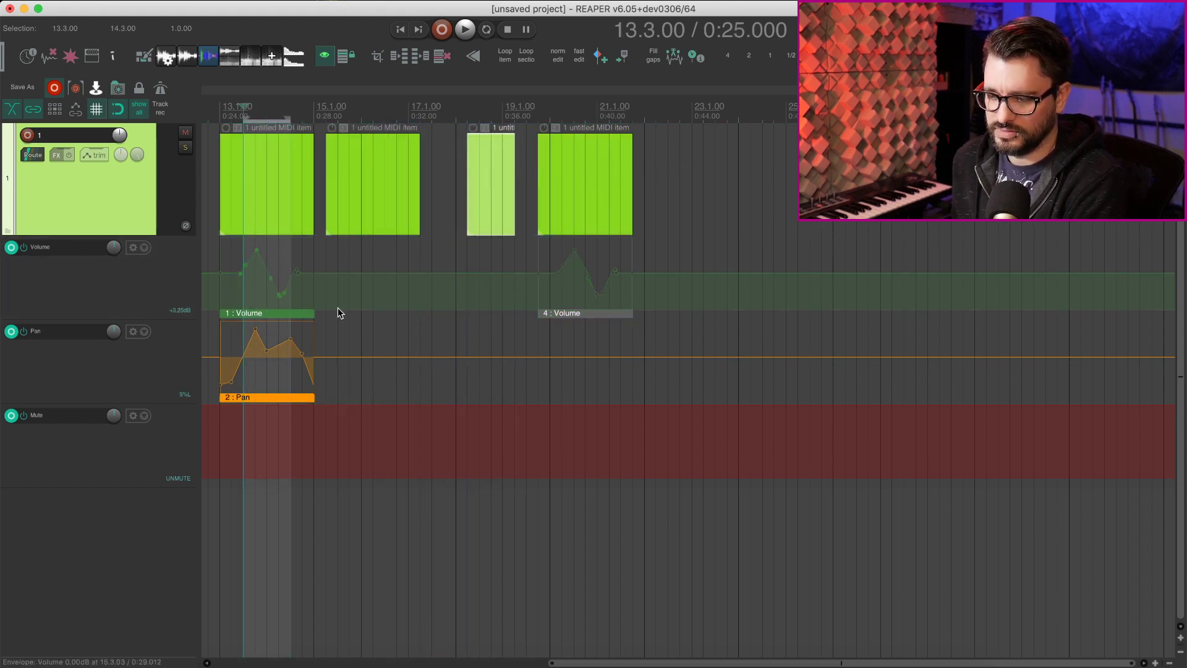
pyautogui.click(442, 192)
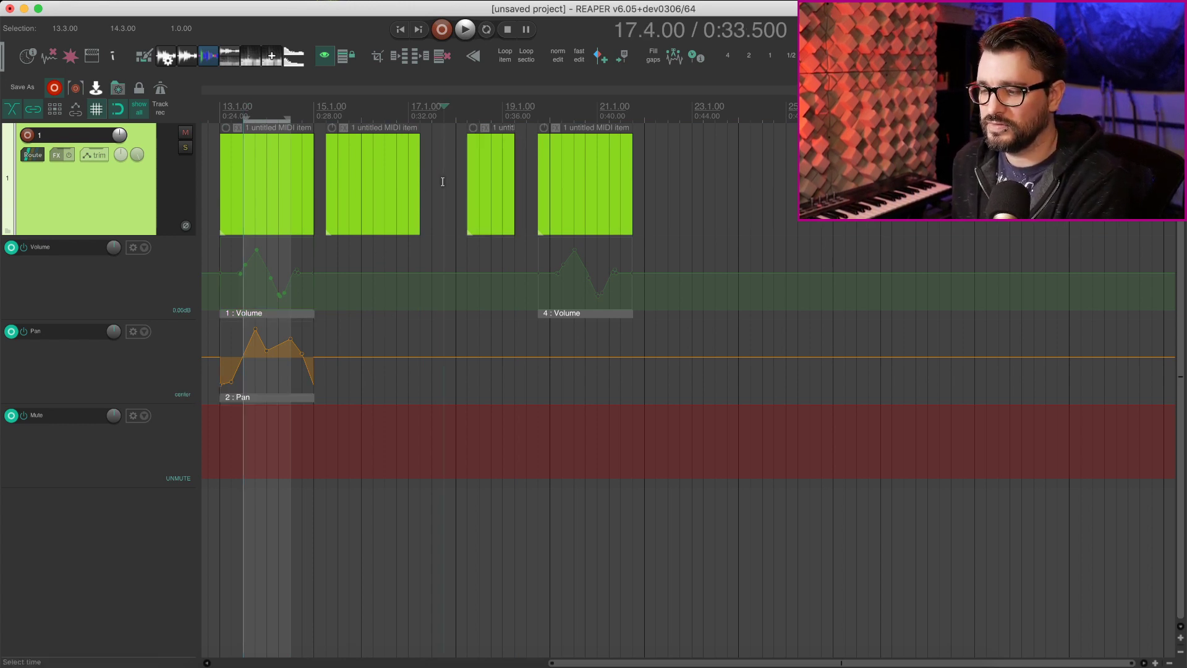
# - Time-select bars 17–23 and select the two MIDI items and Volume automation there for deletion
pyautogui.moveTo(443, 181); pyautogui.dragTo(691, 216)
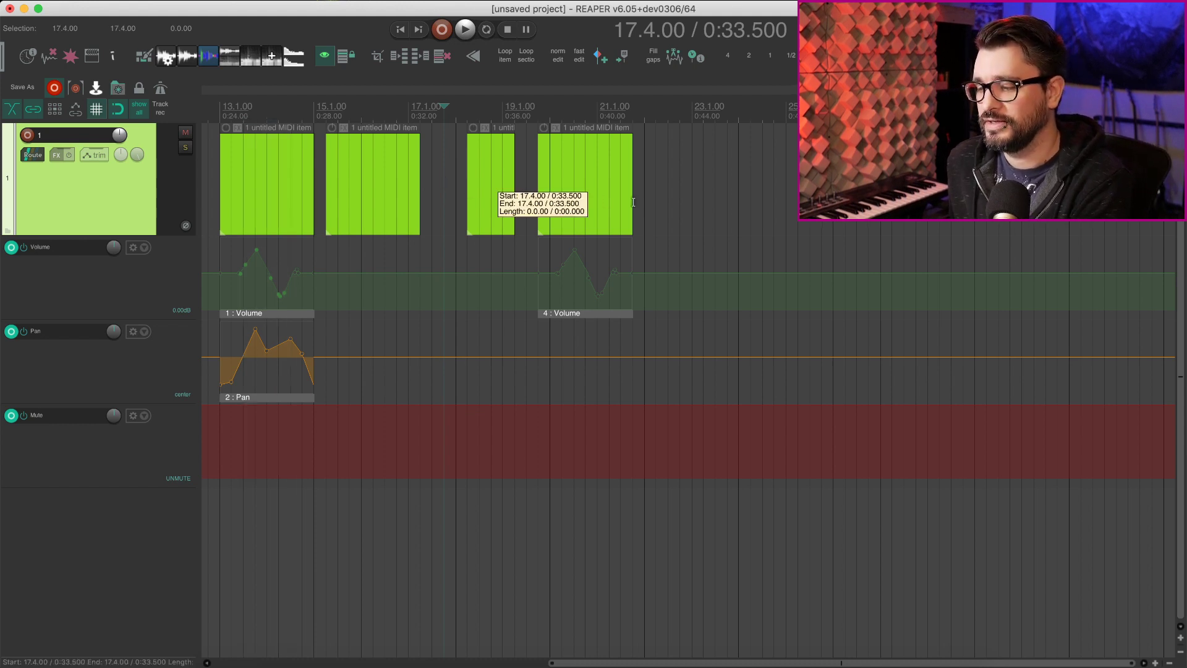
pyautogui.click(610, 313)
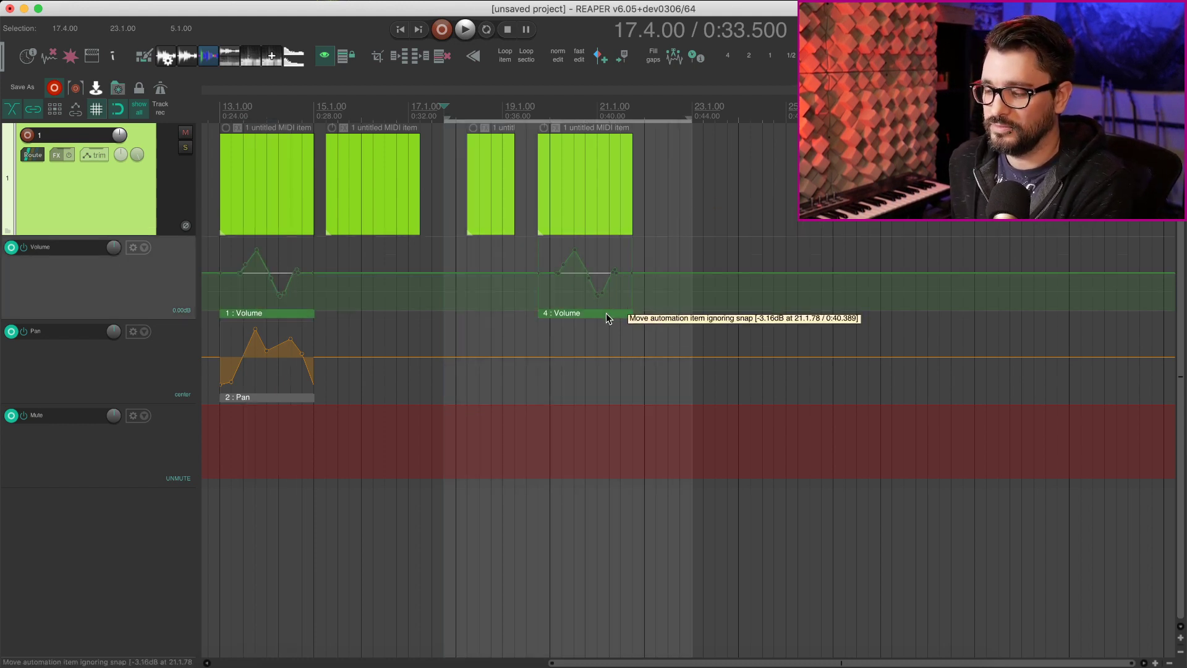
pyautogui.click(494, 205)
pyautogui.keyDown('shift'); pyautogui.click(575, 207); pyautogui.keyUp('shift')
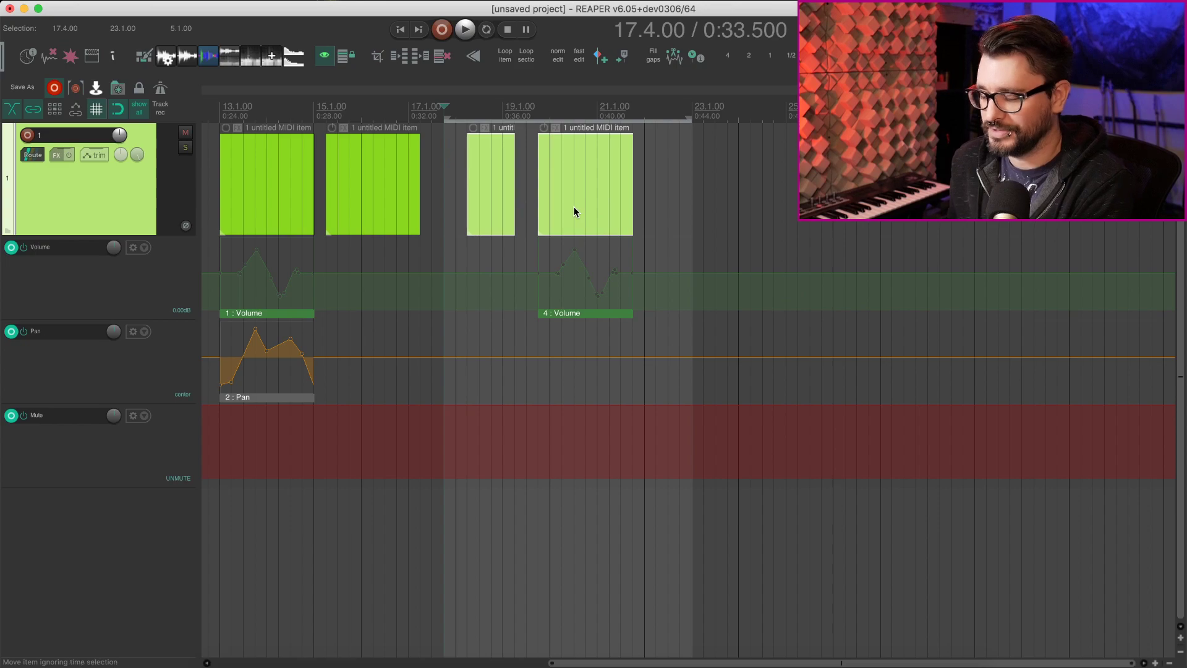